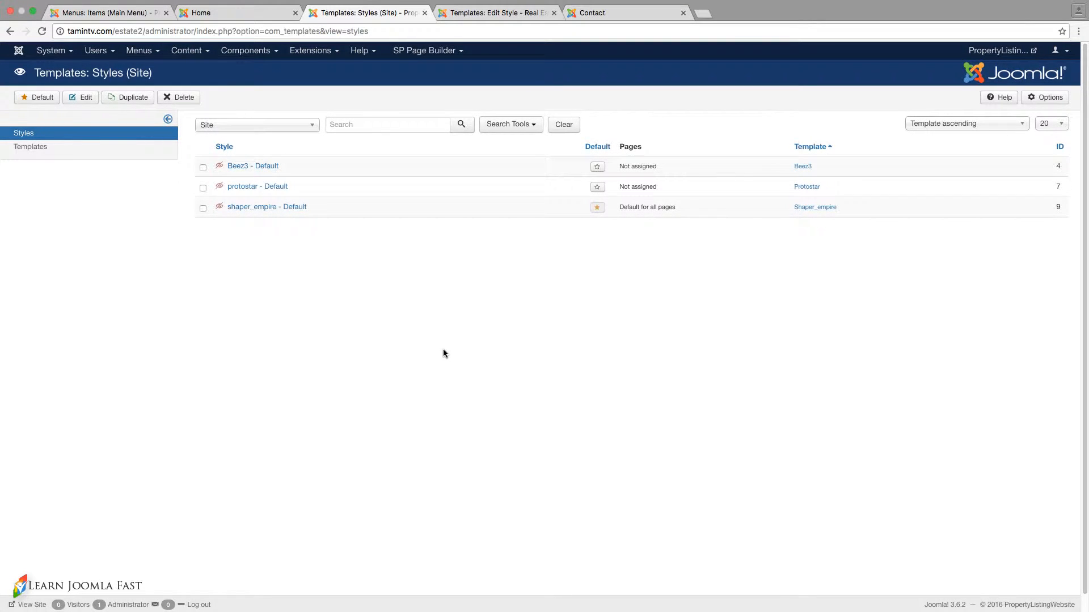
Step: View the live Home page's header and off-canvas menu, and return to the template styles list
left_click(244, 13)
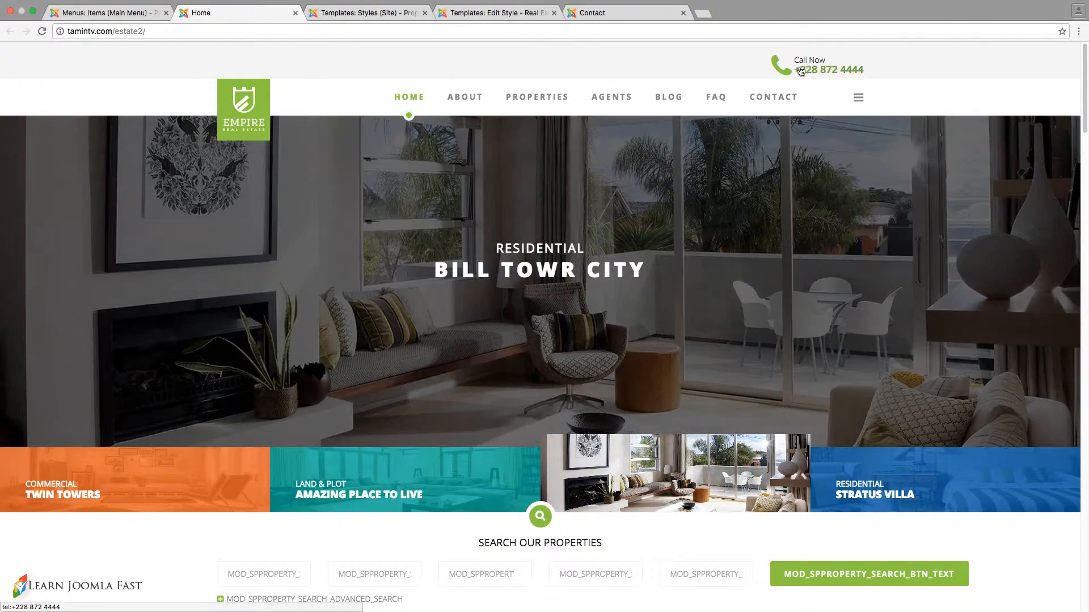
left_click(862, 101)
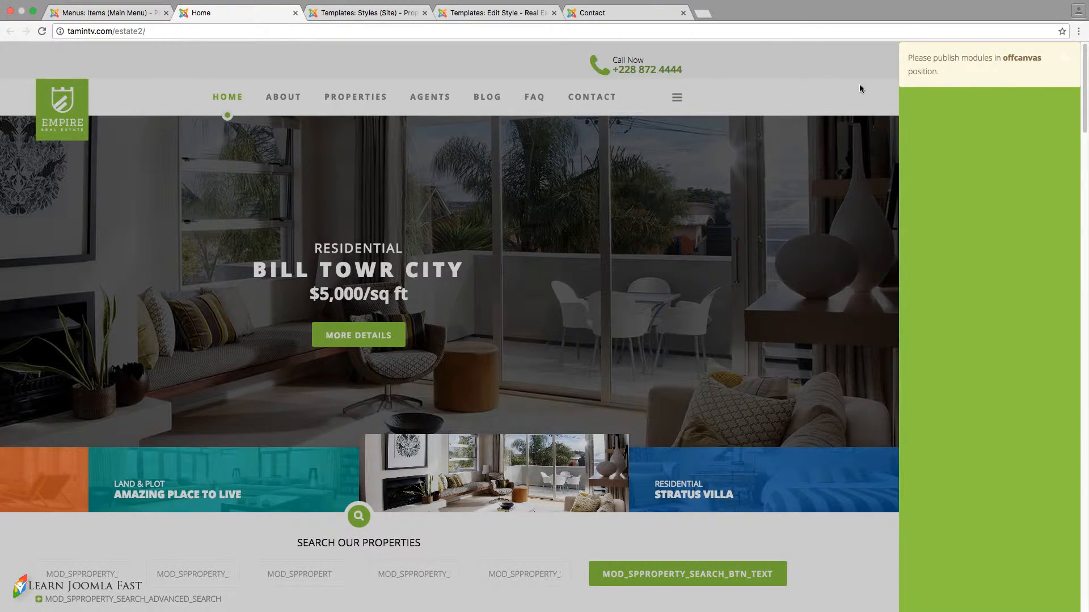
left_click(860, 89)
left_click(369, 12)
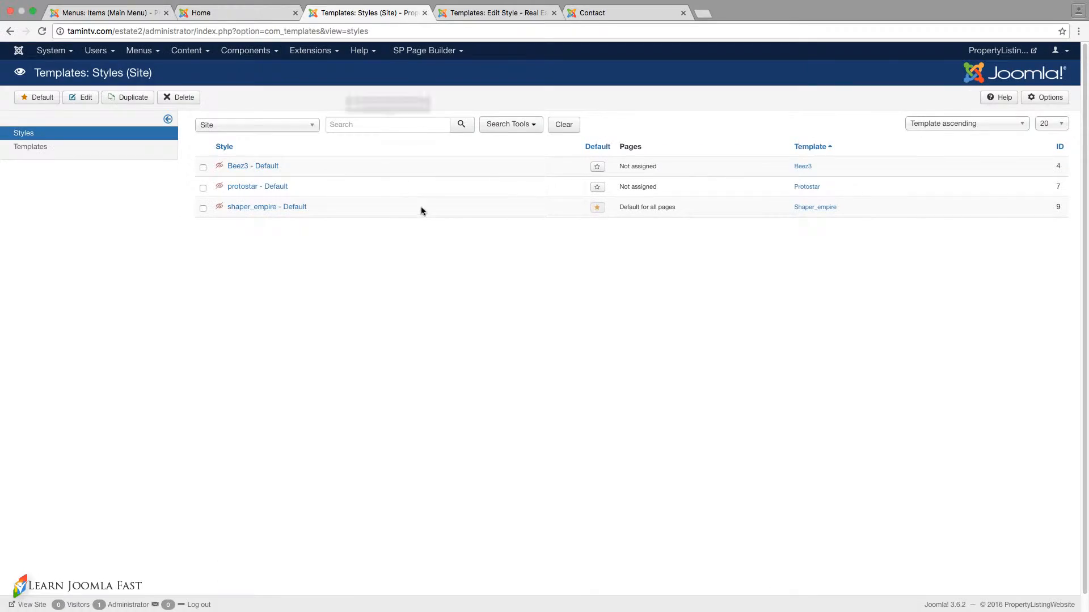
Step: Open the shaper_empire - Default template style for editing and go to its Logo settings
left_click(309, 53)
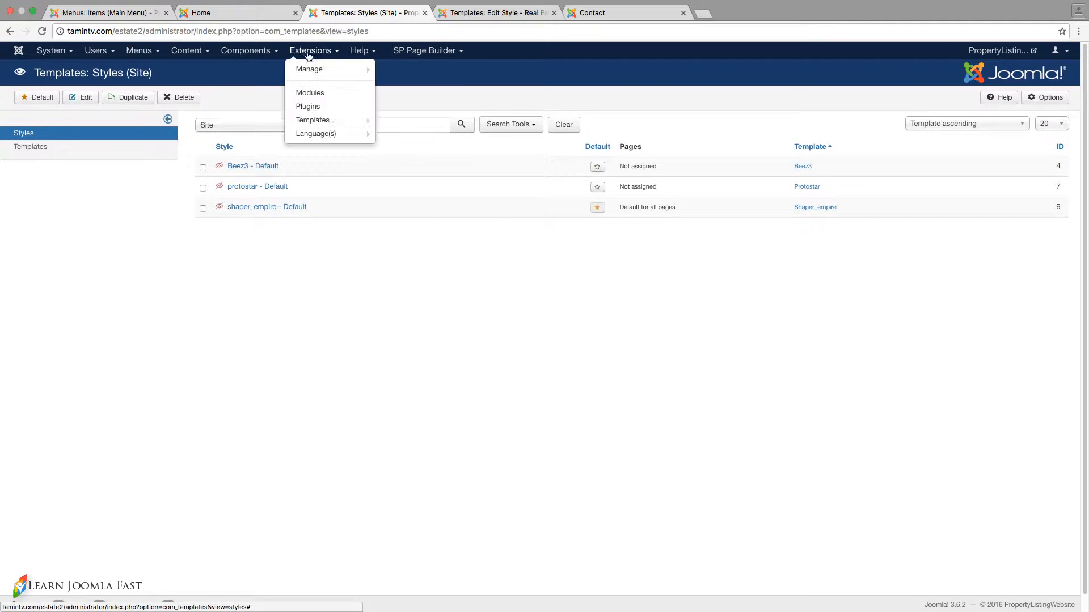
left_click(331, 293)
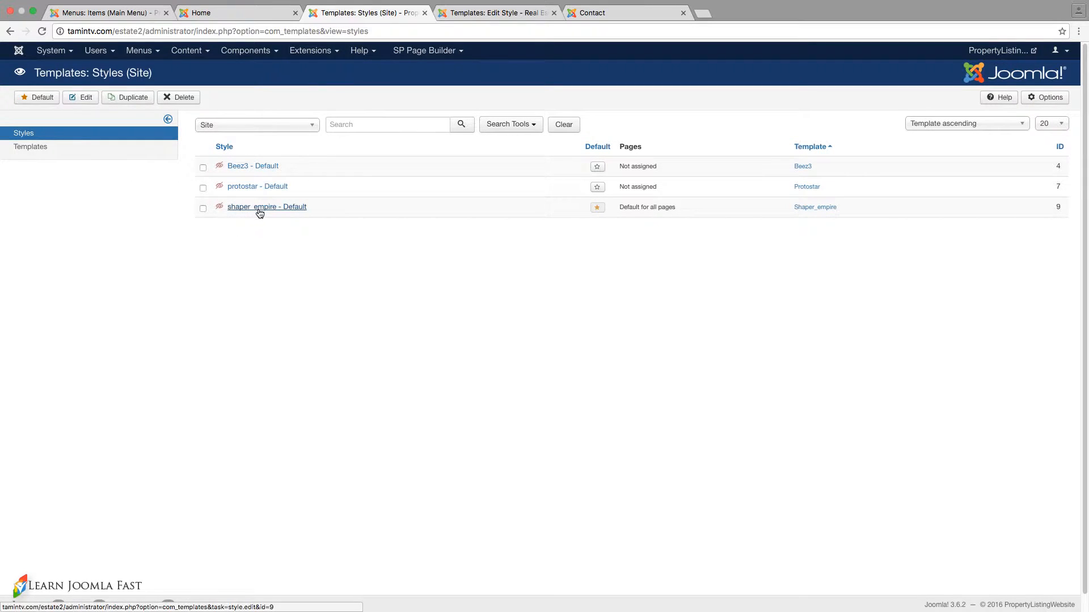
left_click(263, 207)
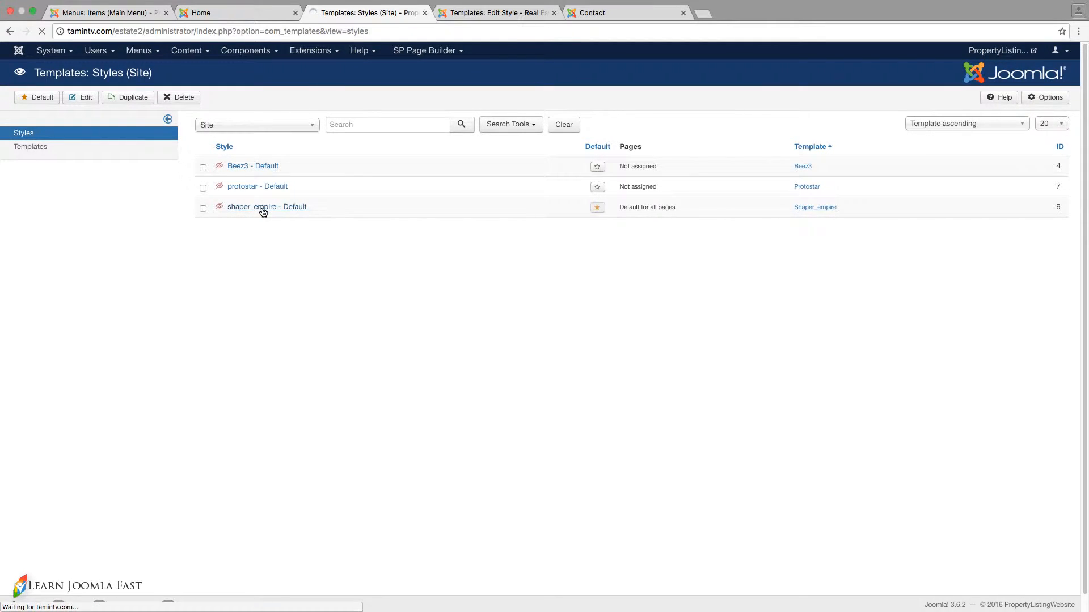
scroll(334, 406, "down", 5)
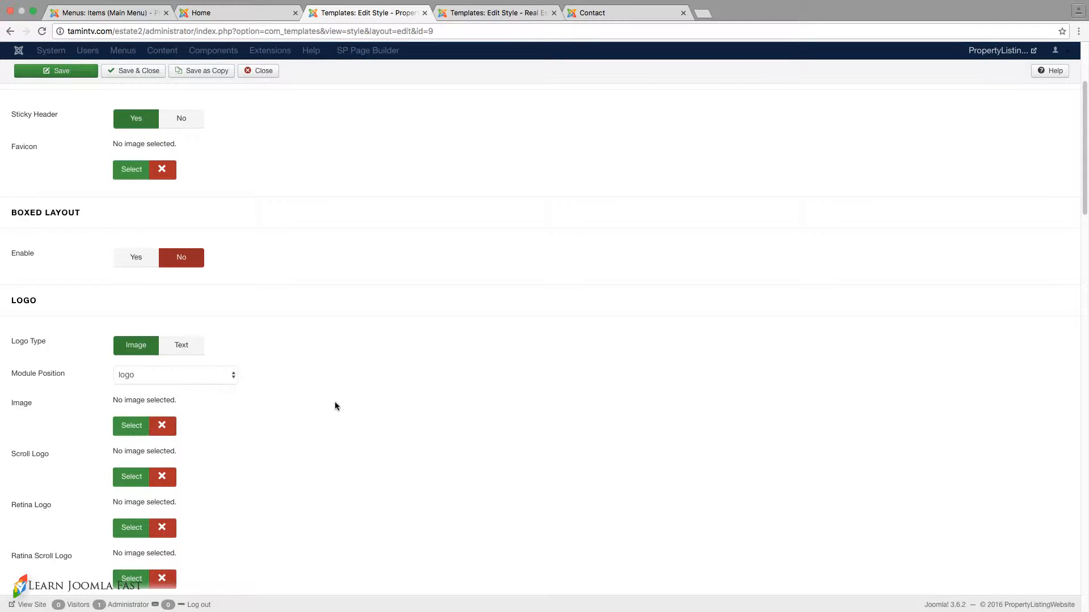
scroll(335, 406, "down", 2)
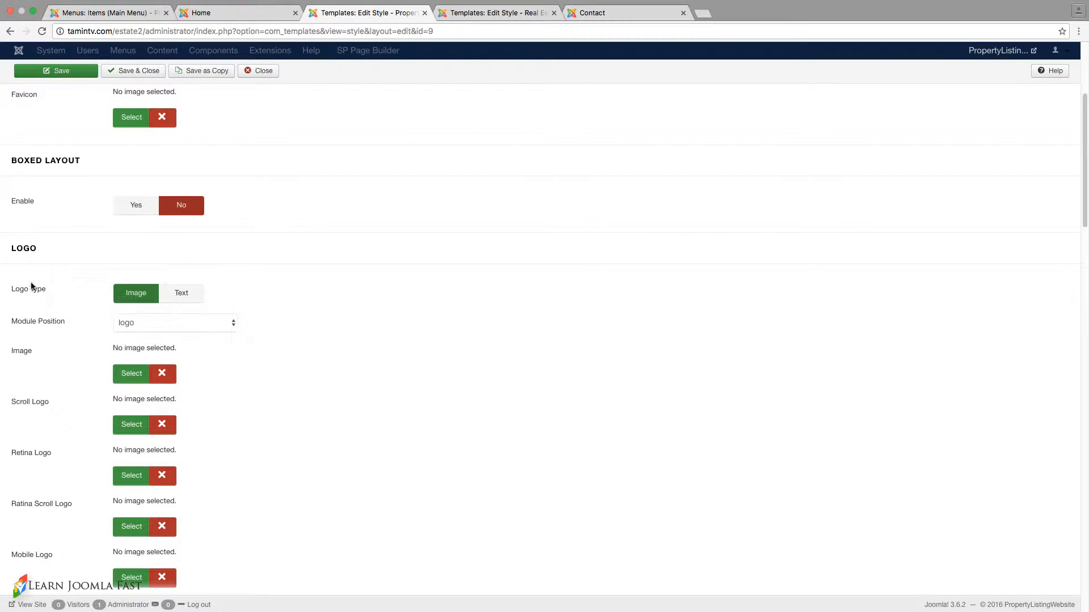
Step: Try the Text logo type in the Logo settings and switch it back to Image
left_click(196, 294)
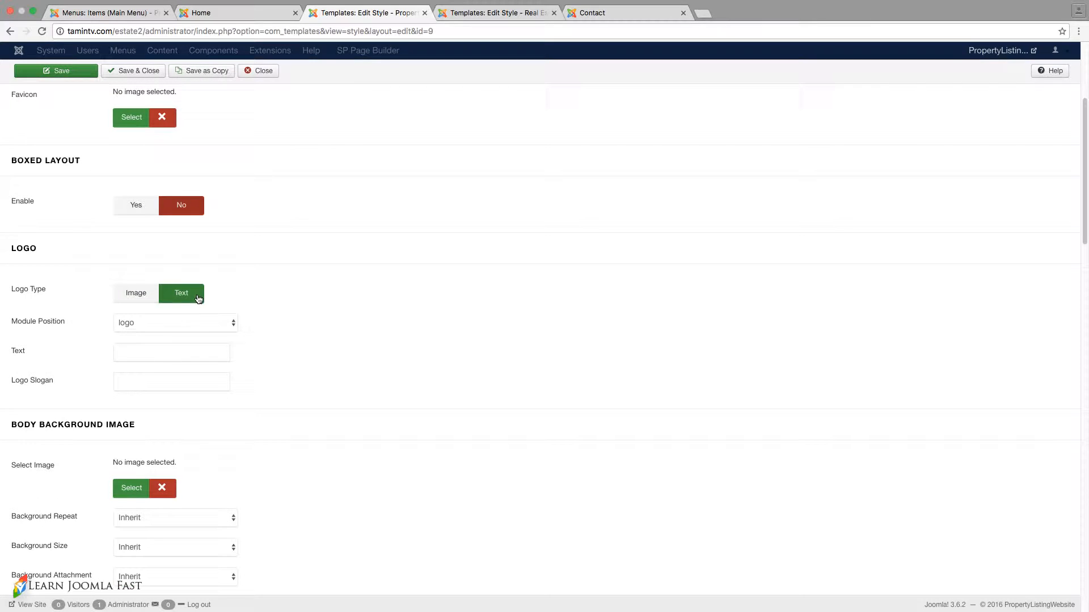
left_click(153, 353)
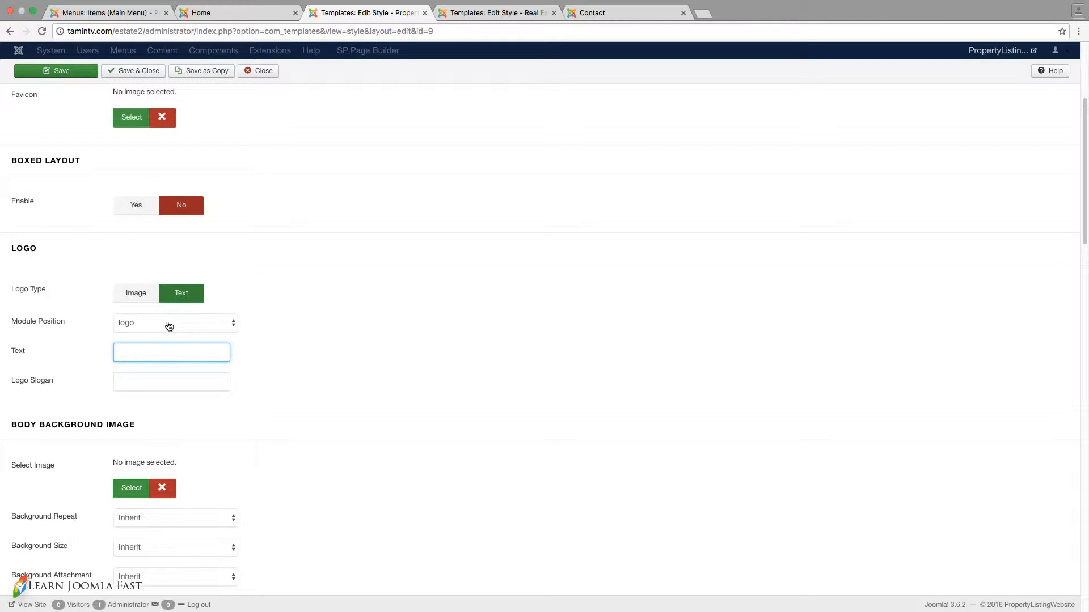
left_click(142, 294)
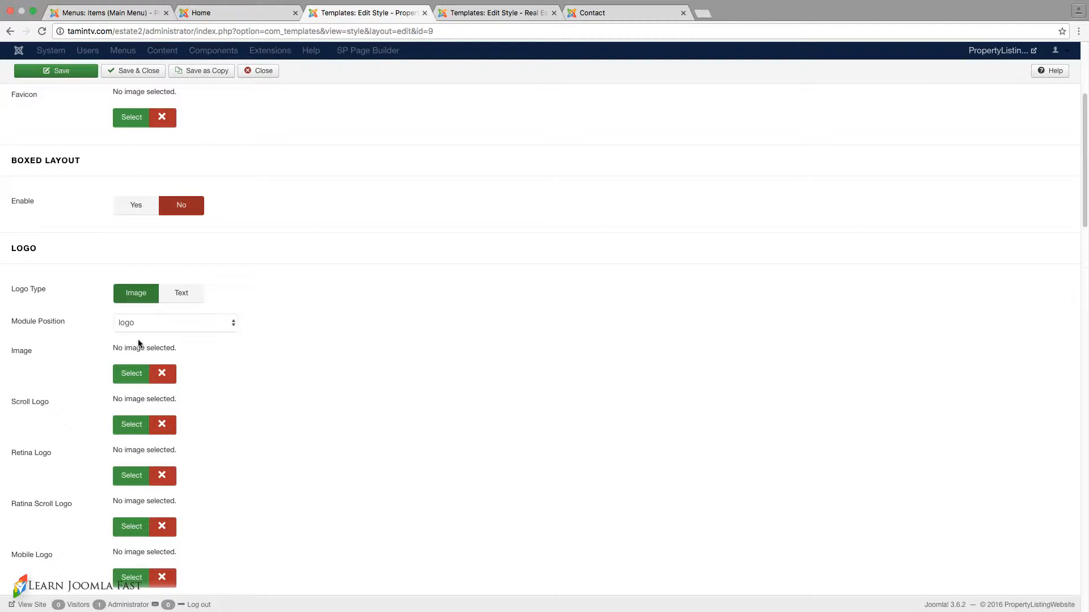
left_click(125, 380)
scroll(248, 414, "down", 3)
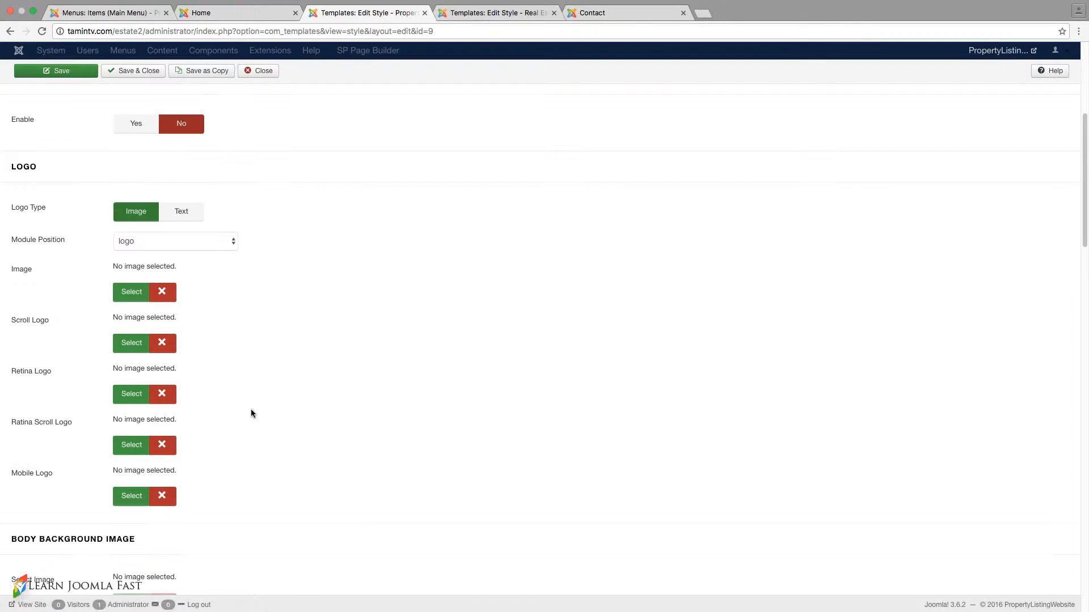
left_click(132, 414)
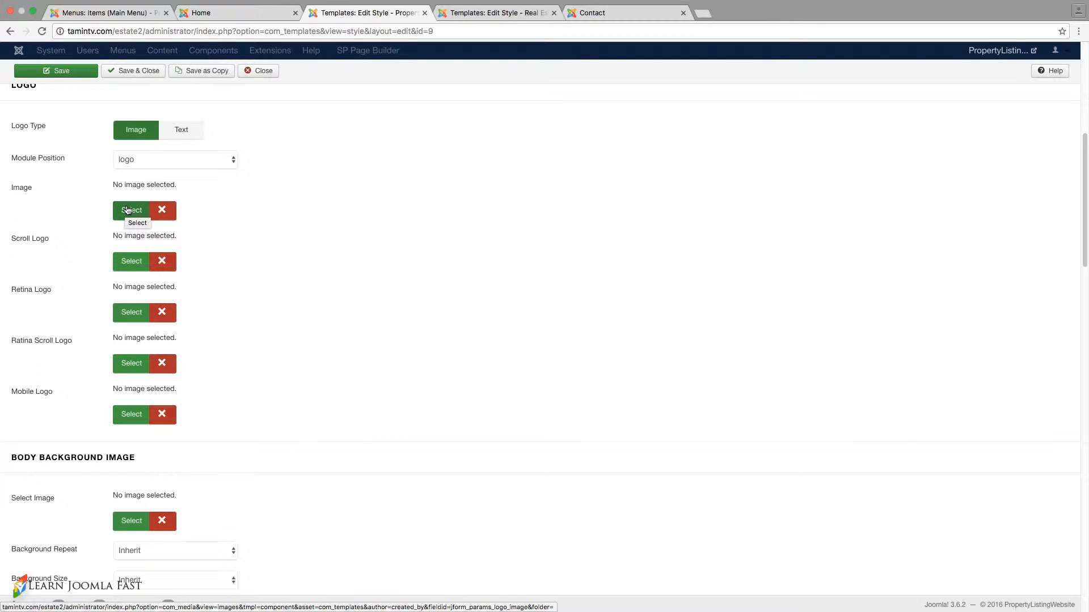
Step: Set the footer copyright's module position to footer2
scroll(338, 464, "down", 6)
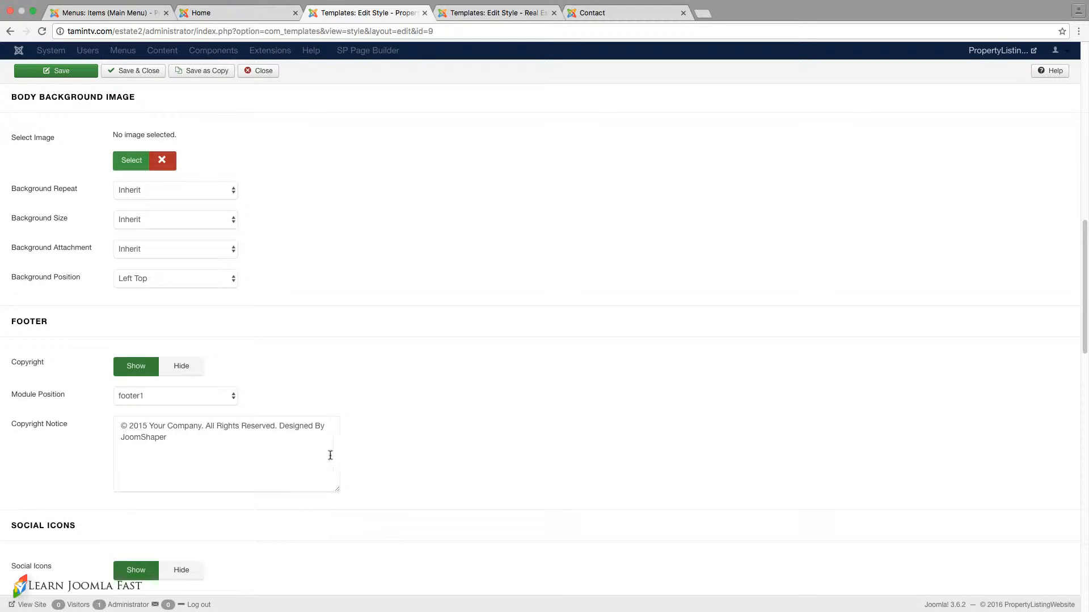
mouse_move(47, 399)
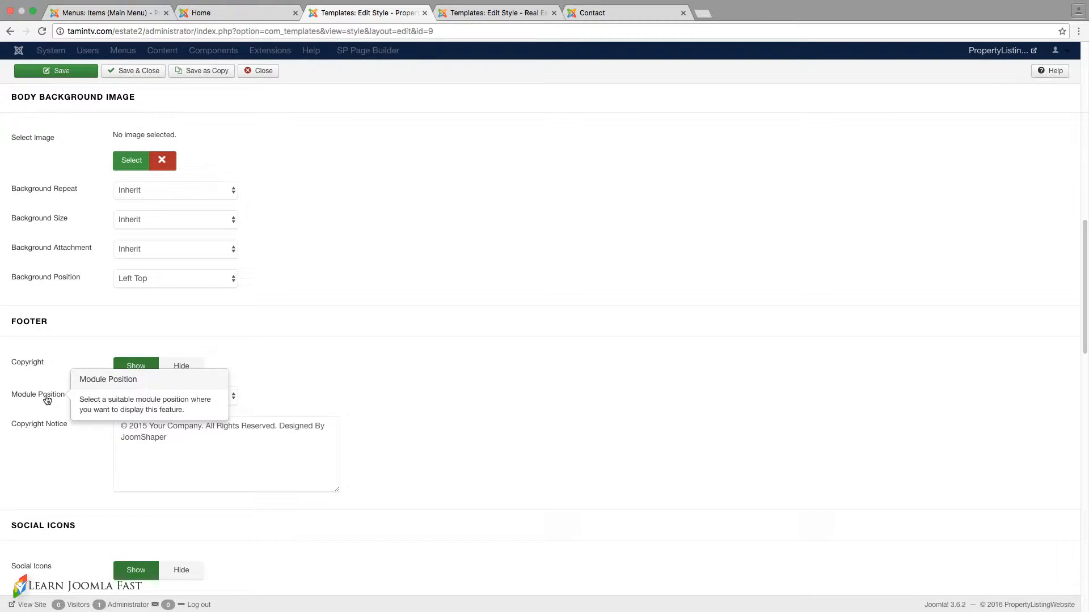
left_click(195, 396)
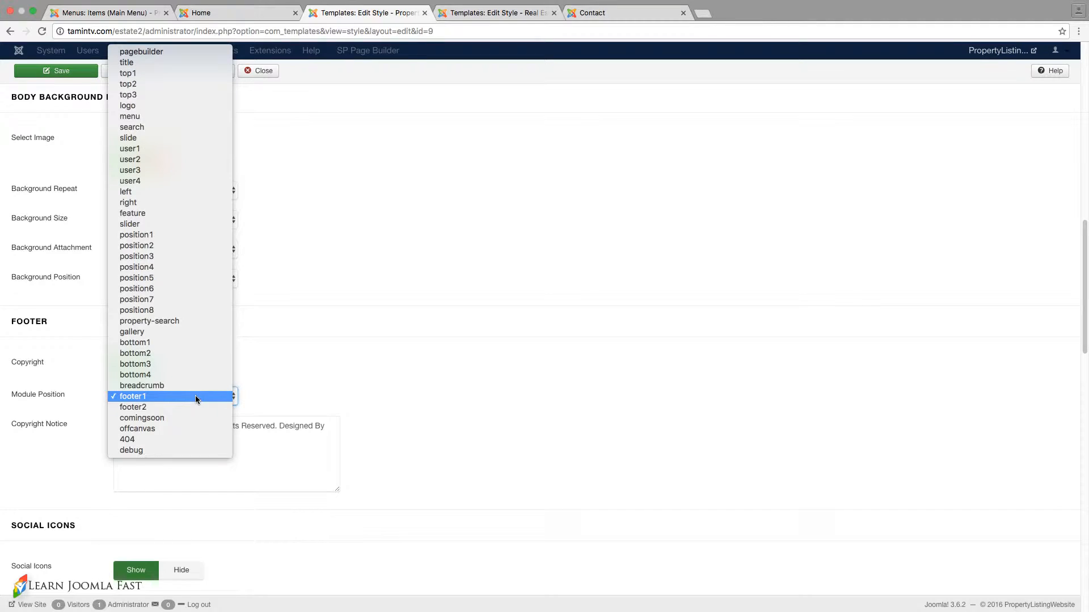
left_click(189, 407)
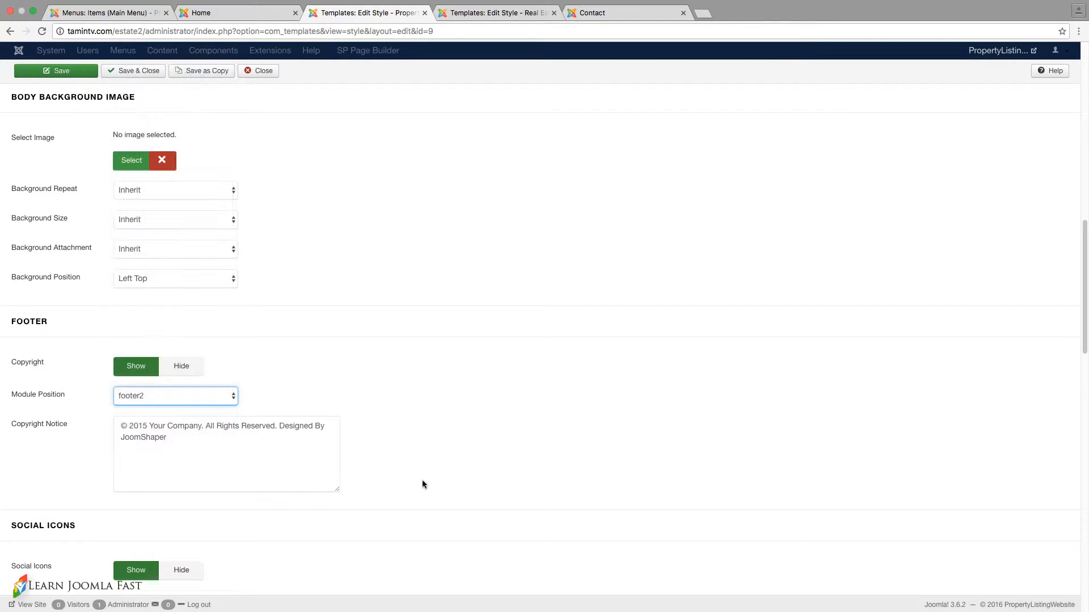
scroll(434, 482, "down", 2)
scroll(434, 482, "up", 15)
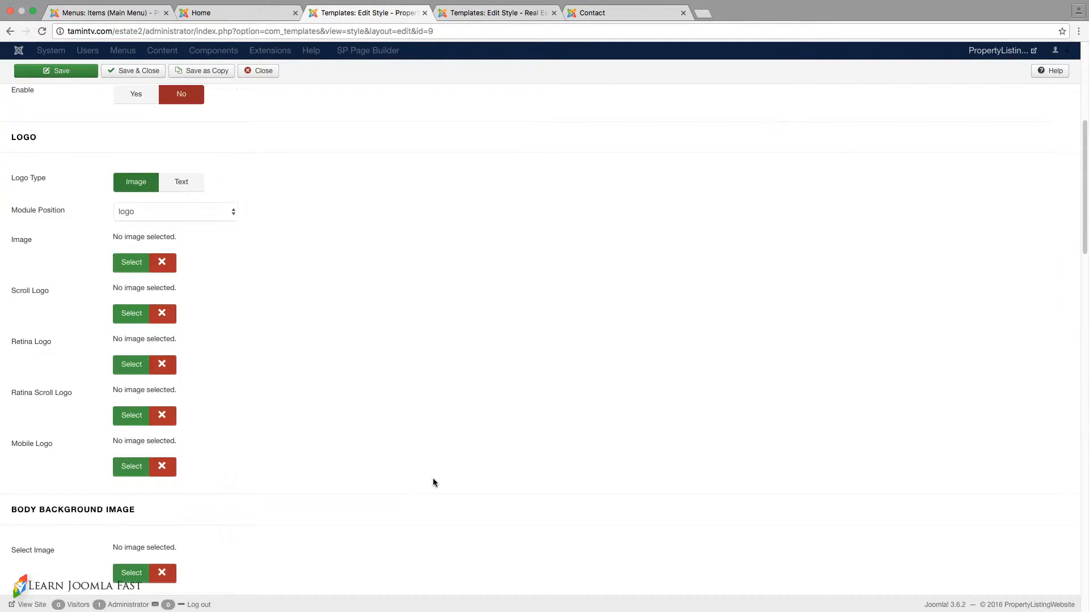
scroll(431, 483, "down", 15)
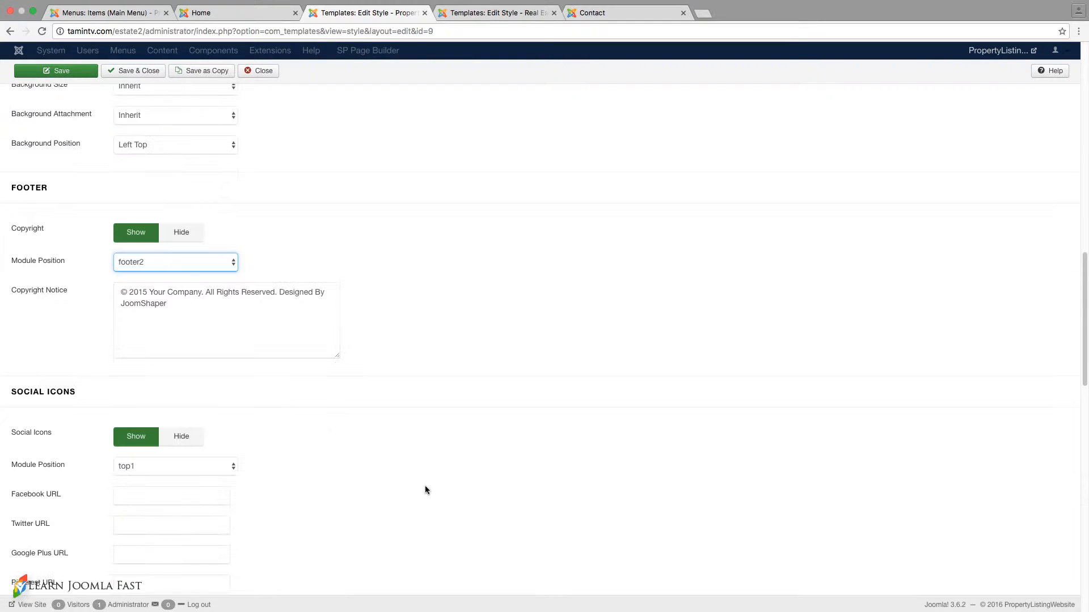
Step: Change the Major Color of Preset1 to #83bd3d in the preset styling options
scroll(97, 471, "up", 15)
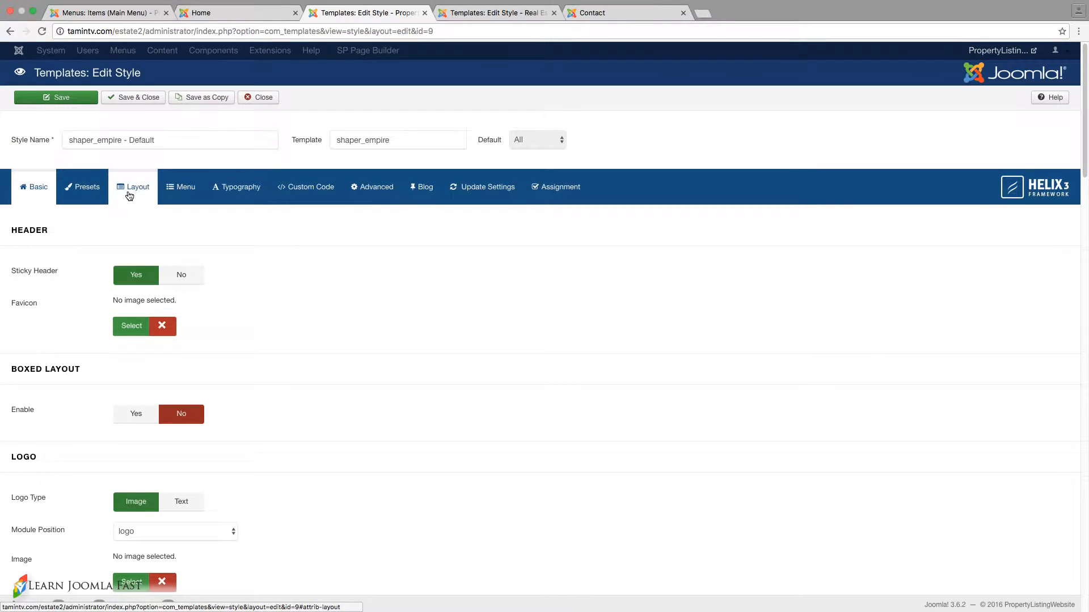
left_click(86, 192)
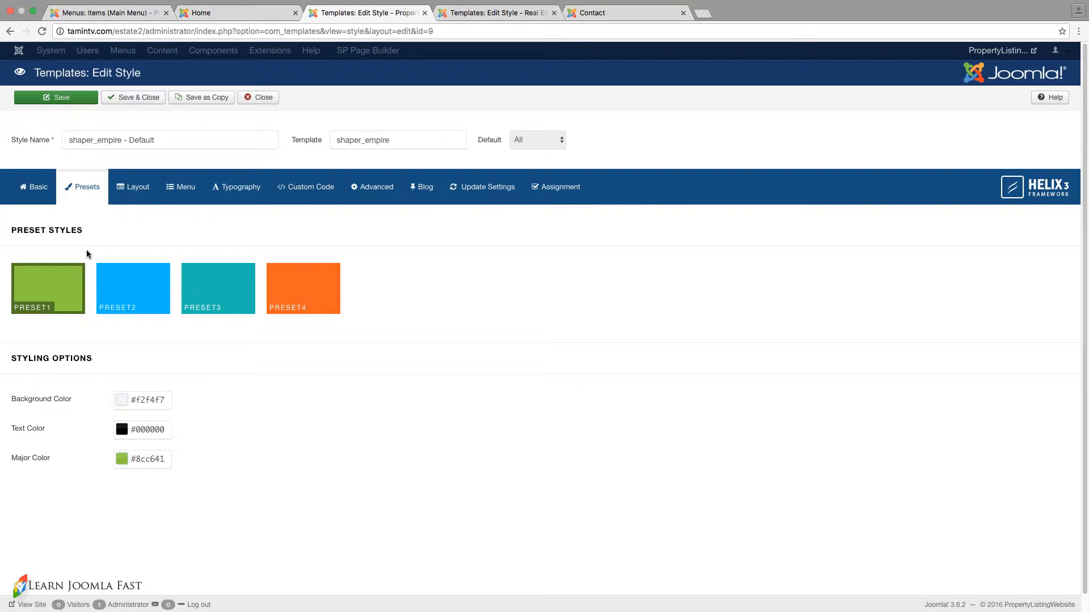
left_click(159, 460)
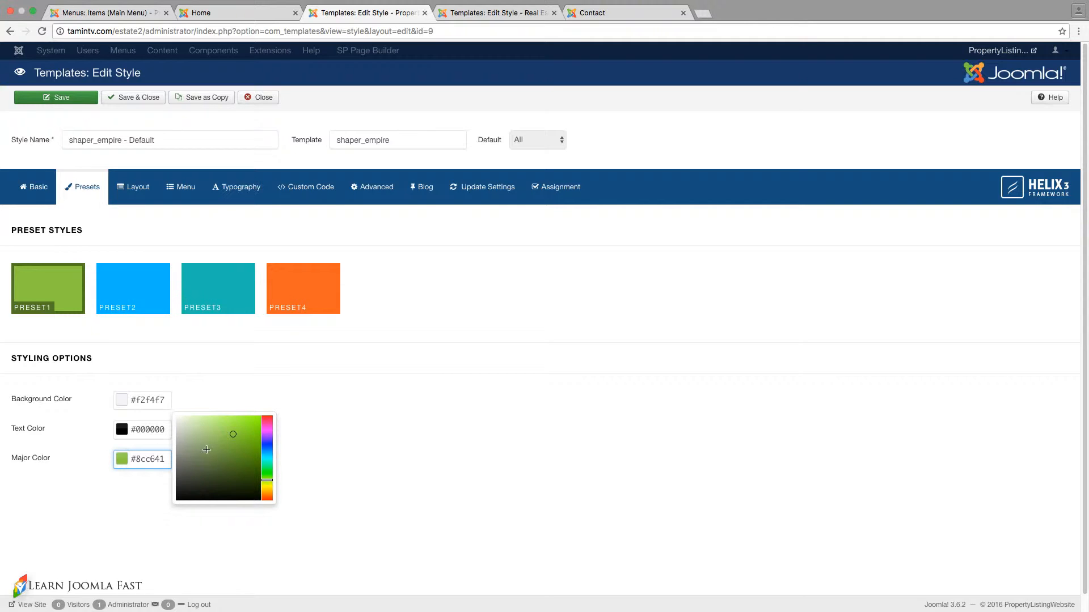
mouse_move(235, 436)
left_mouse_down()
mouse_move(231, 454)
mouse_move(233, 438)
left_mouse_up()
left_click(218, 369)
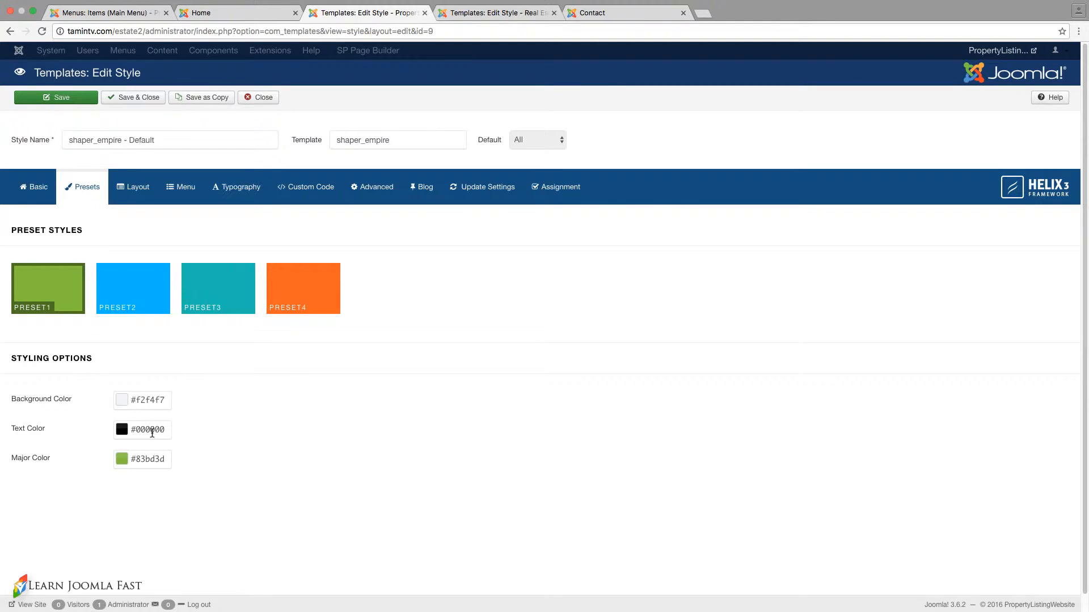
left_click(152, 434)
left_click(93, 452)
Step: Try the other preset styles and select Preset2 as the template's colour scheme
left_click(125, 302)
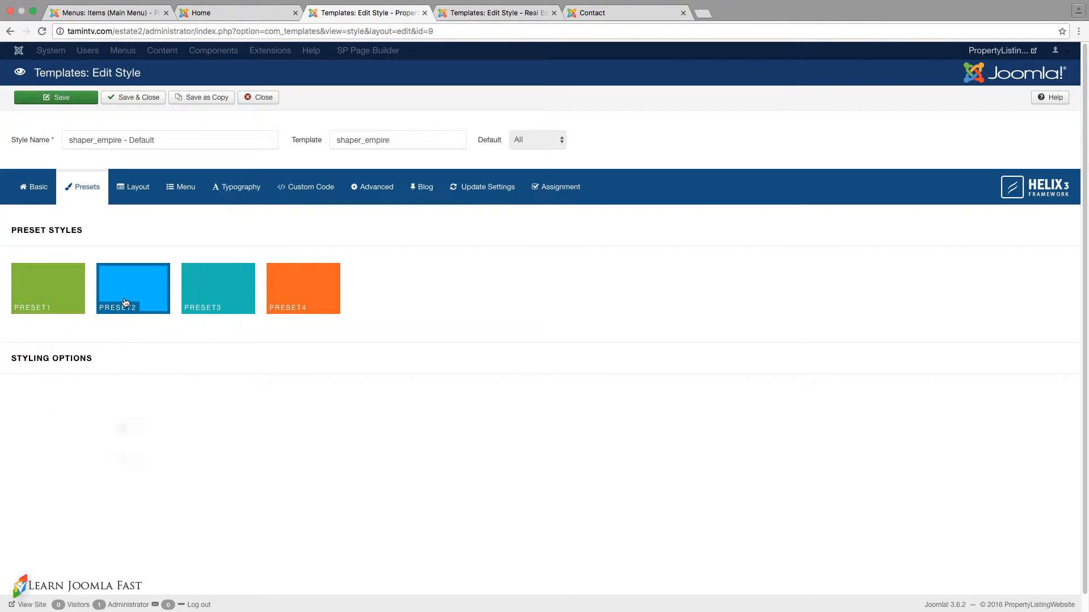
left_click(215, 297)
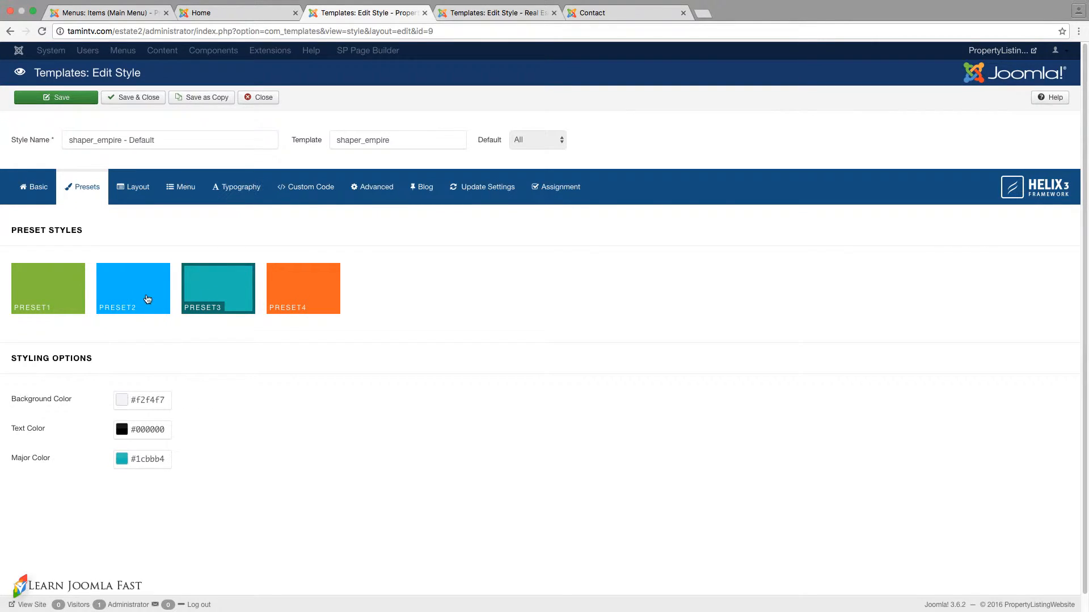
left_click(149, 300)
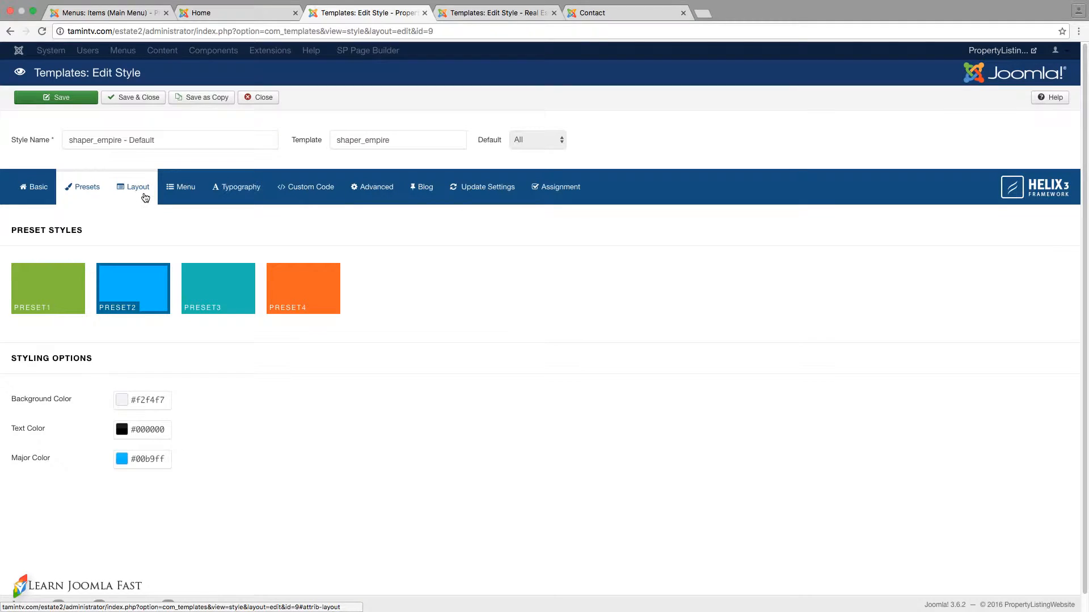
left_click(81, 293)
left_click(129, 299)
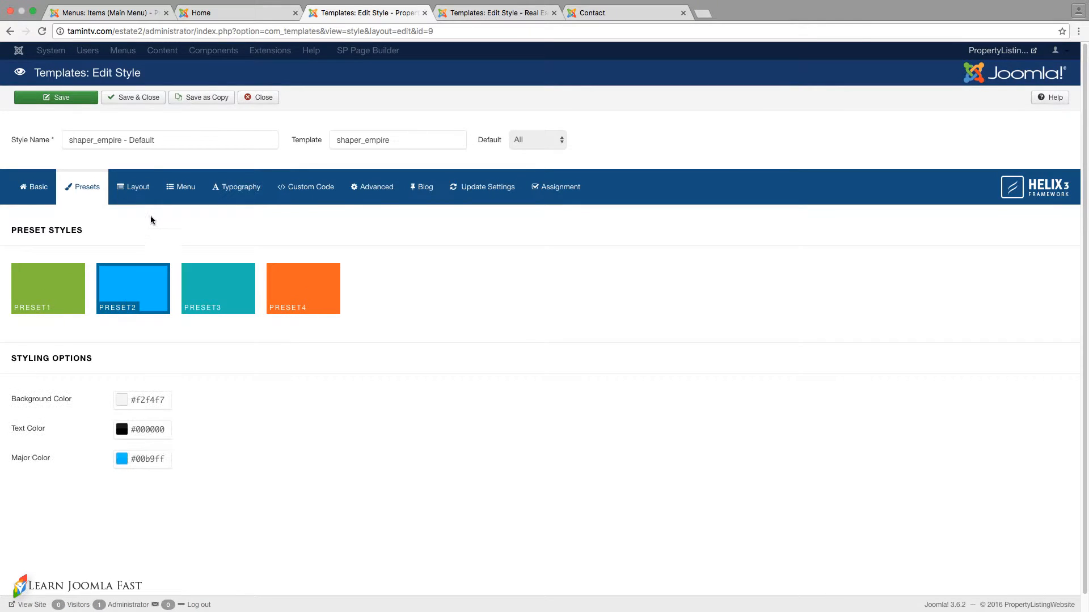
Step: Check the top bar on the live Home page and remove the Top Bar row from the template layout
left_click(136, 188)
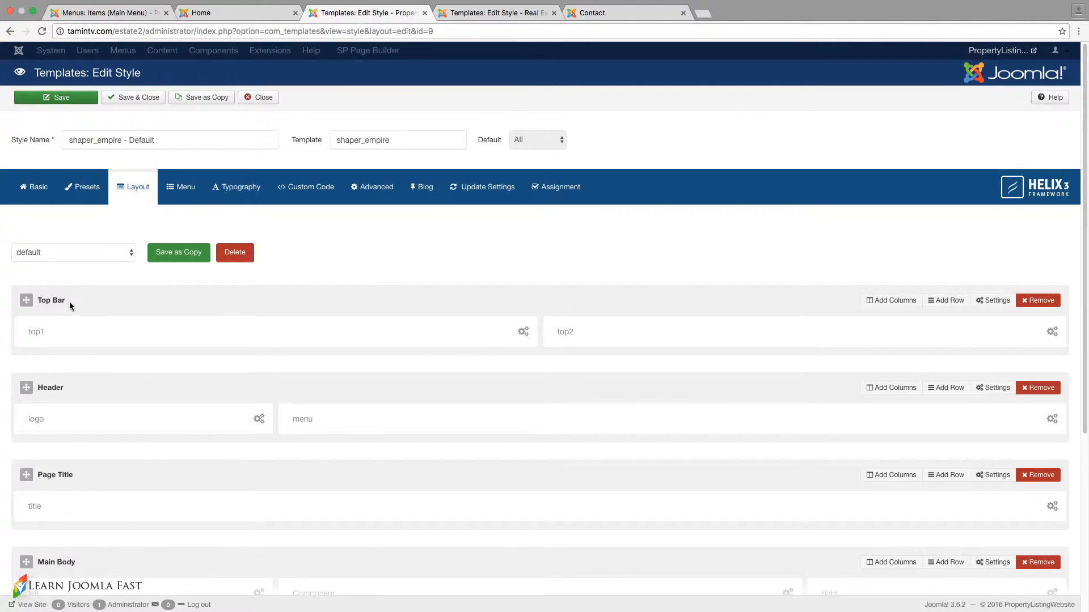
left_click(219, 15)
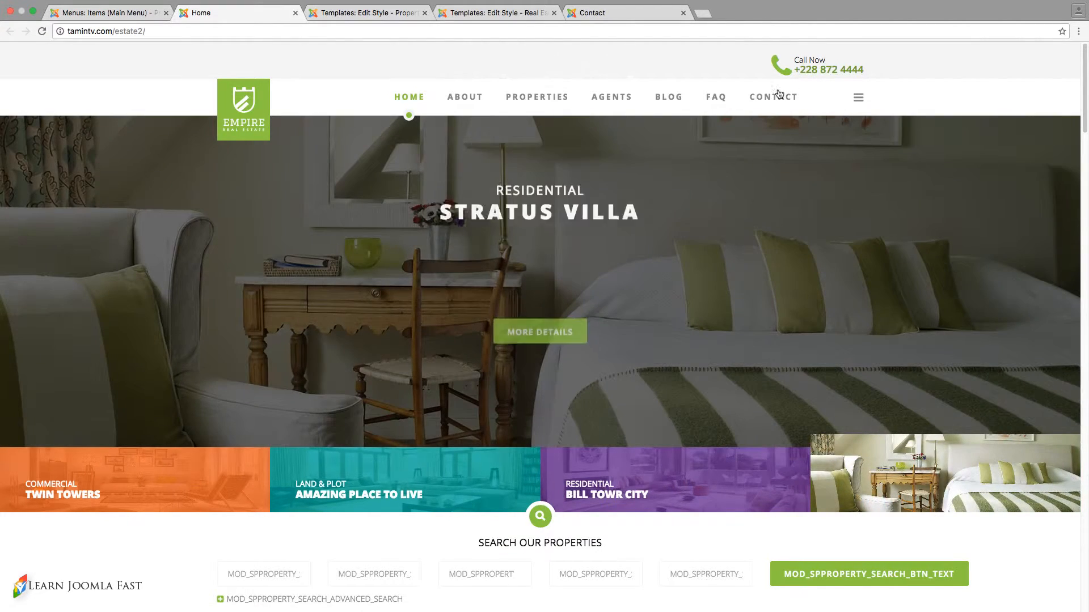
left_click(368, 13)
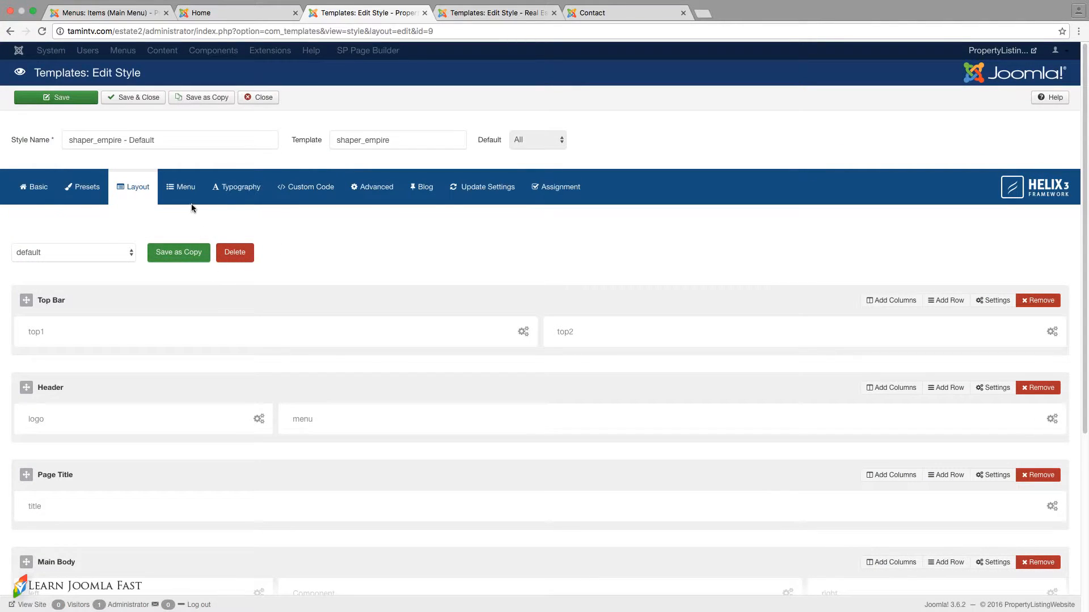
scroll(211, 303, "down", 3)
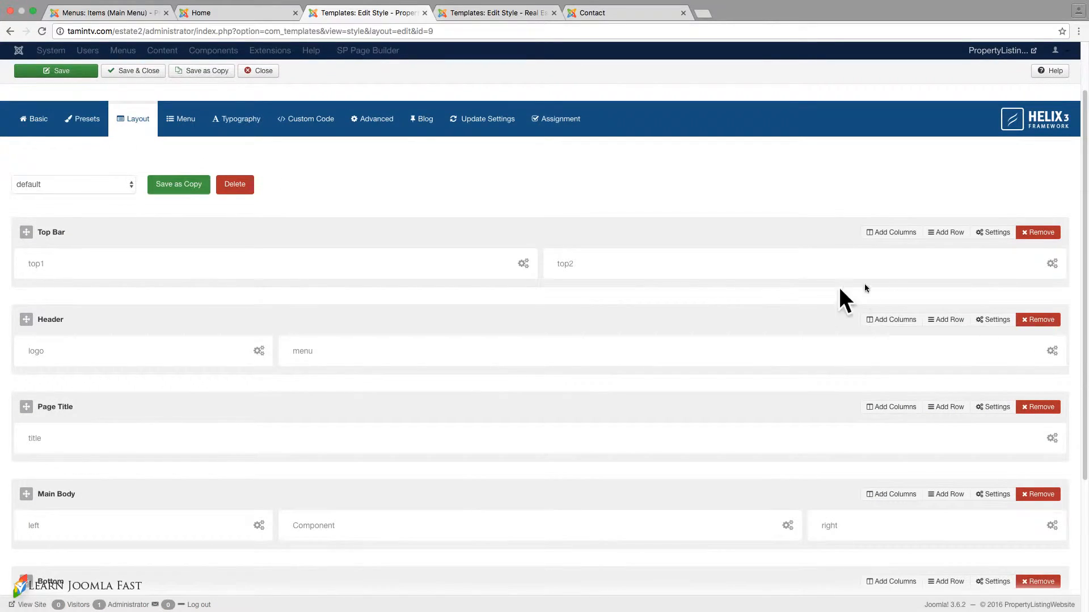
left_click(1031, 236)
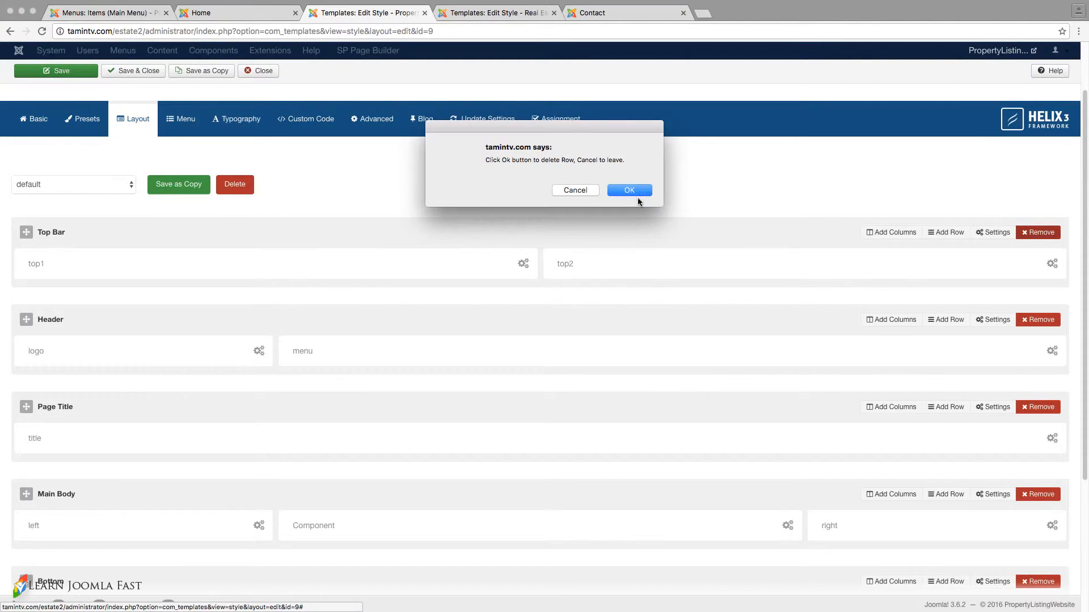
left_click(629, 191)
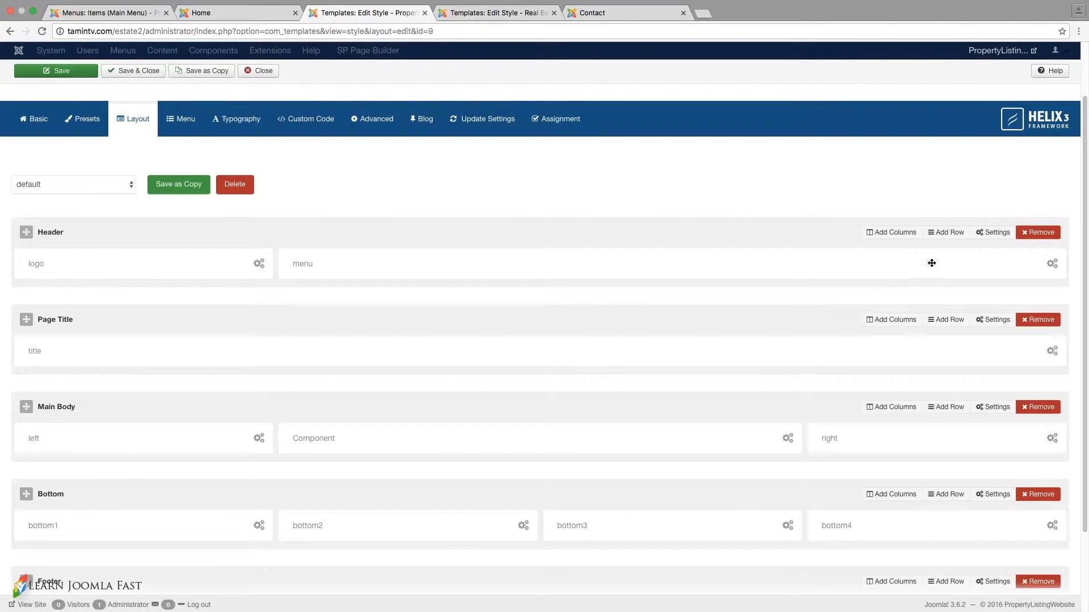
Step: Change the Header row to three columns, with a wide middle column and two equal narrow outer columns
mouse_move(899, 233)
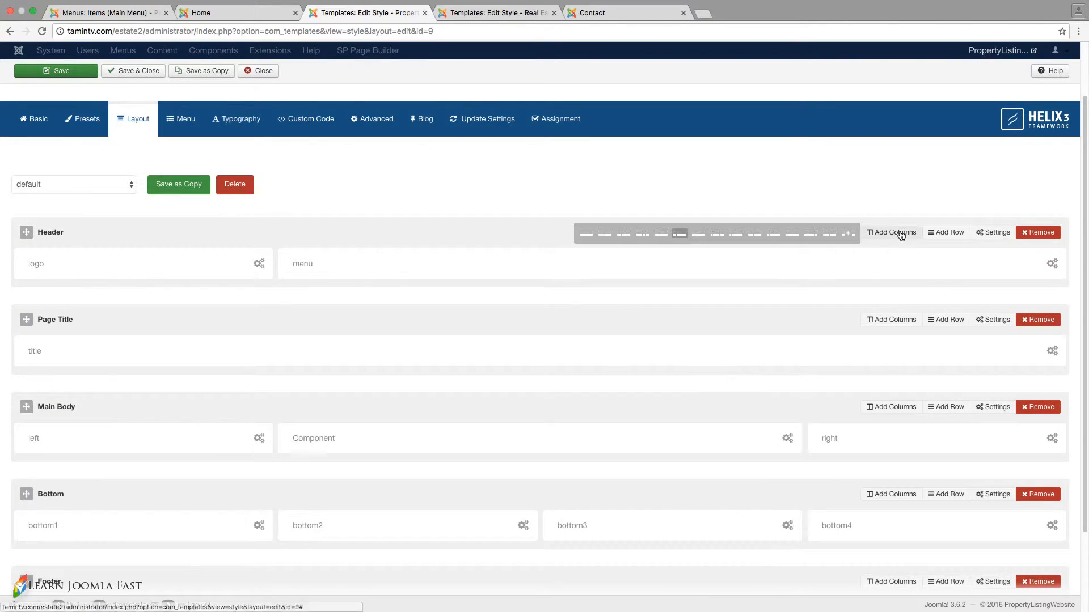
left_click(810, 235)
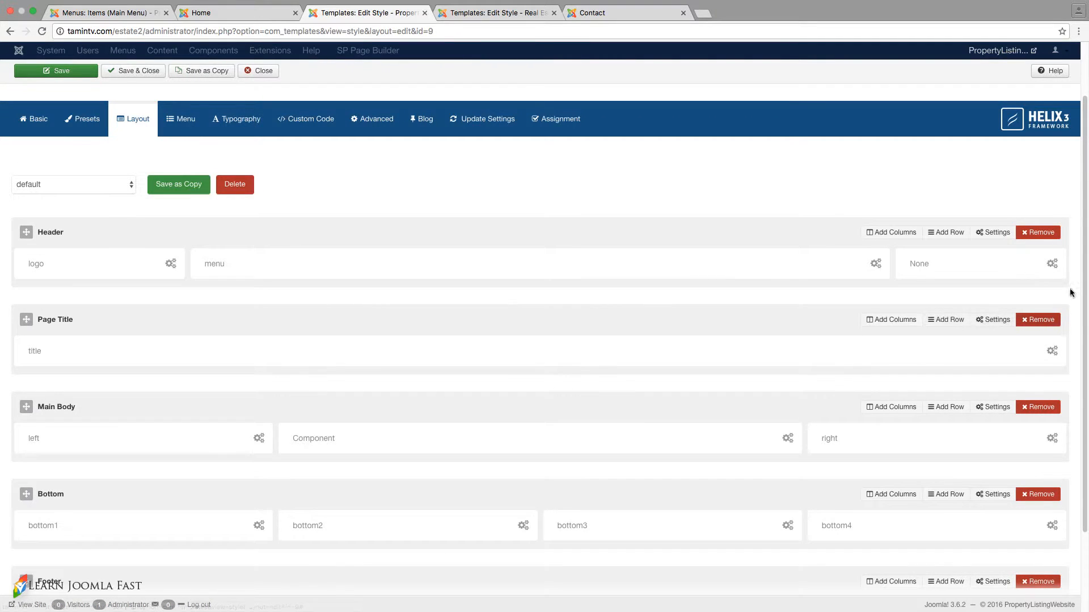
Step: Assign the top1 module position to the empty third column of the Header row and apply the column settings
left_click(1052, 264)
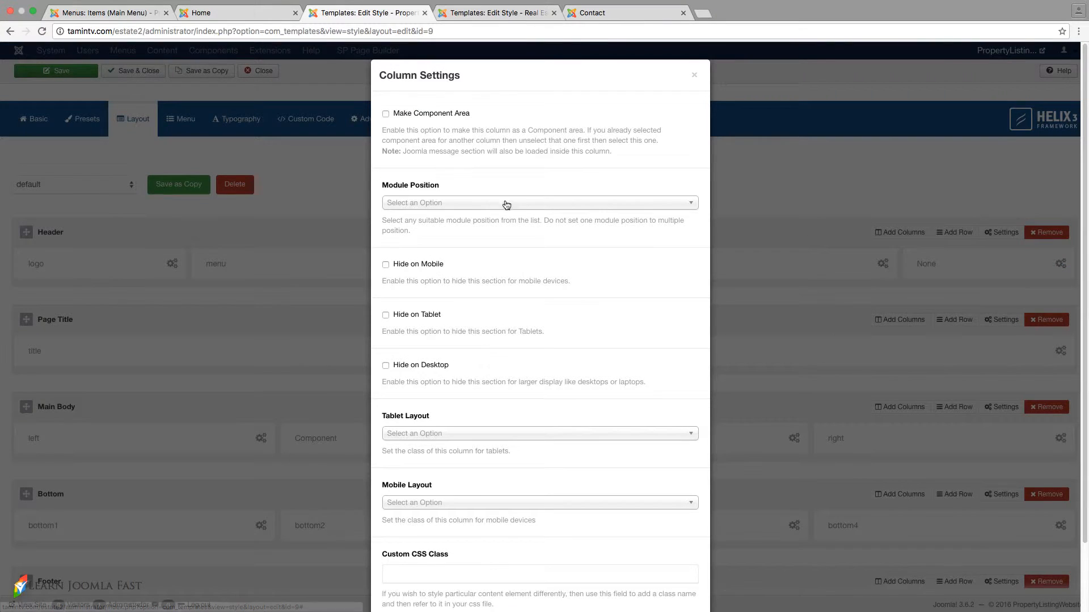
left_click(448, 205)
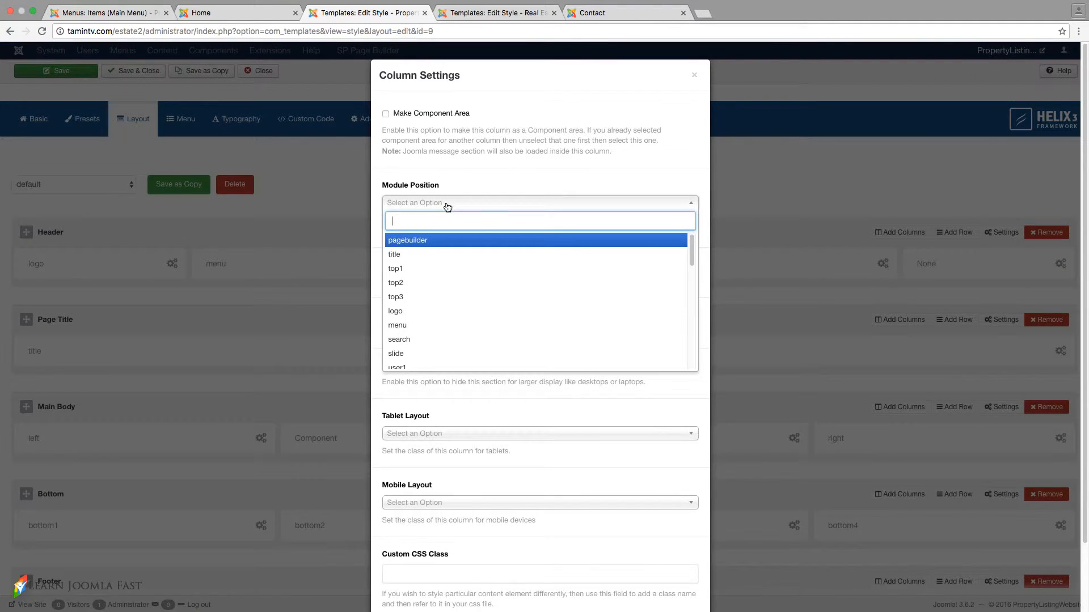
left_click(423, 274)
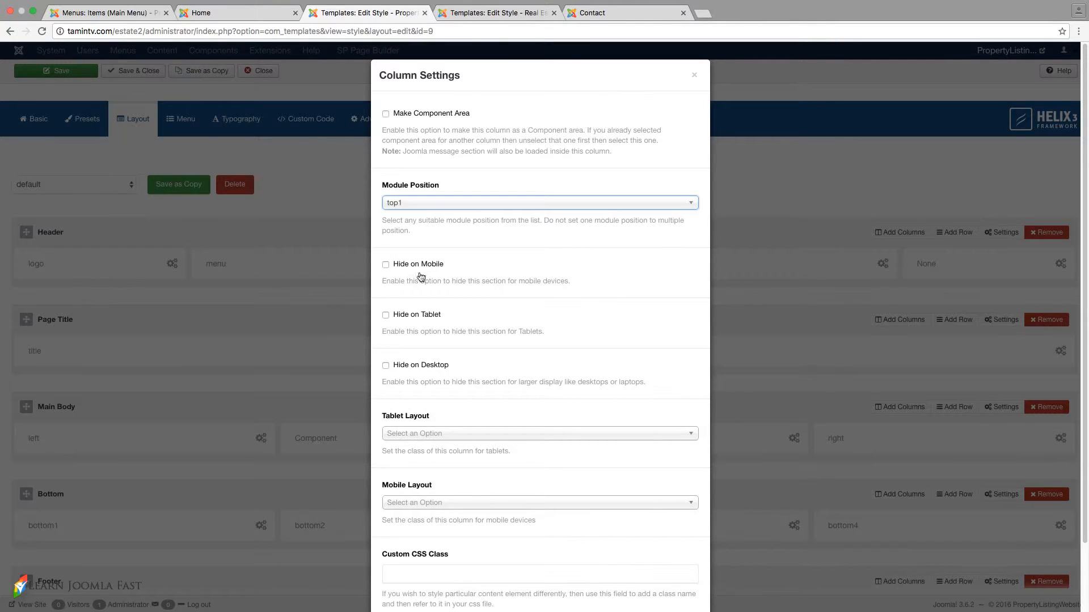
scroll(372, 369, "down", 3)
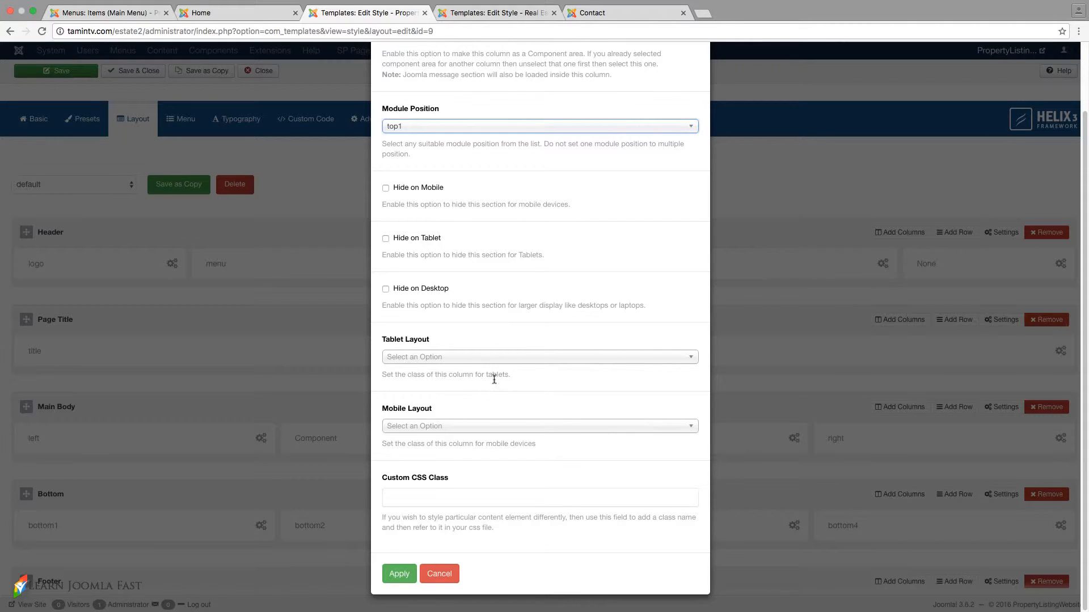
left_click(386, 188)
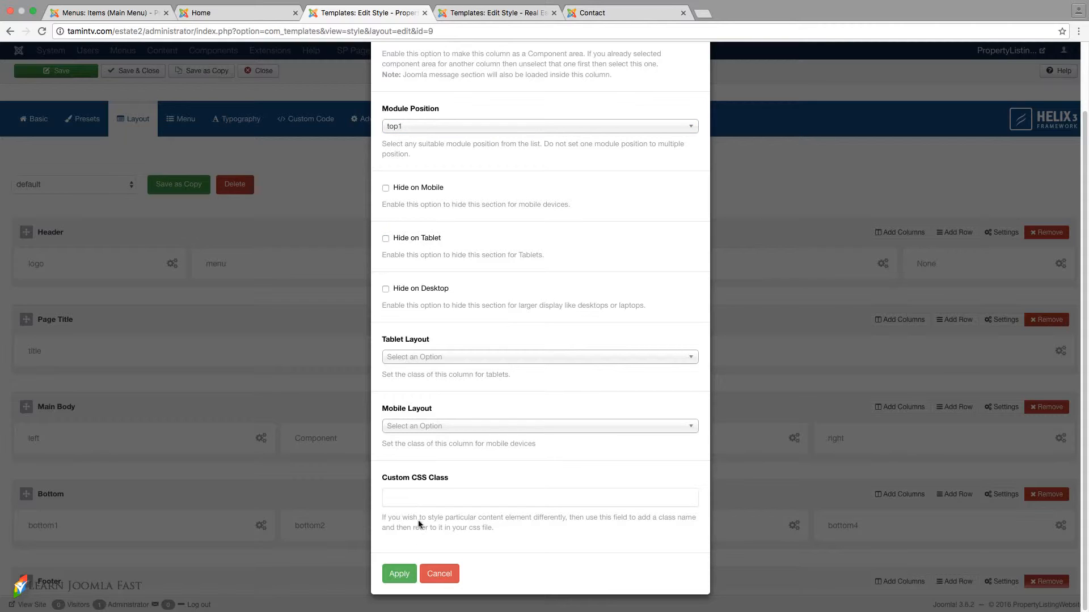
left_click(400, 574)
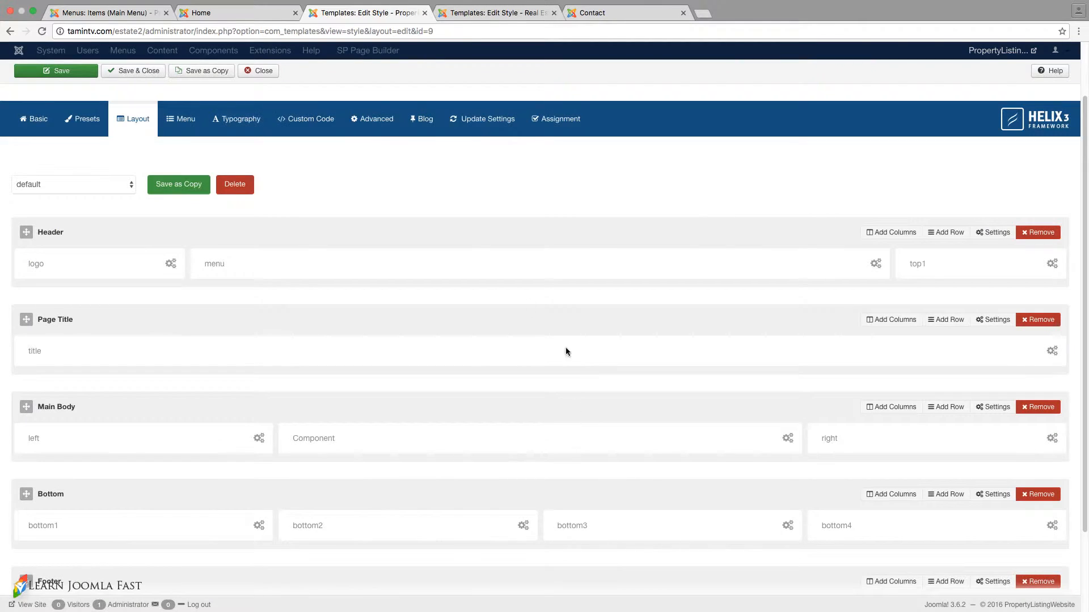
Step: Review the template's Menu Type options, and open and close the off-canvas panel on the live Home page
left_click(229, 13)
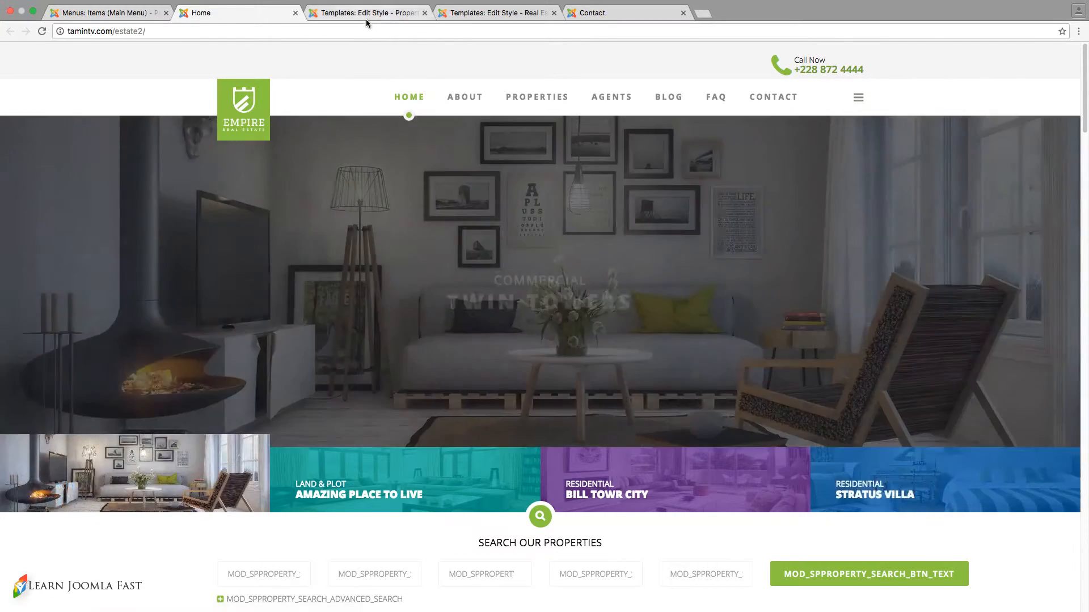
left_click(366, 13)
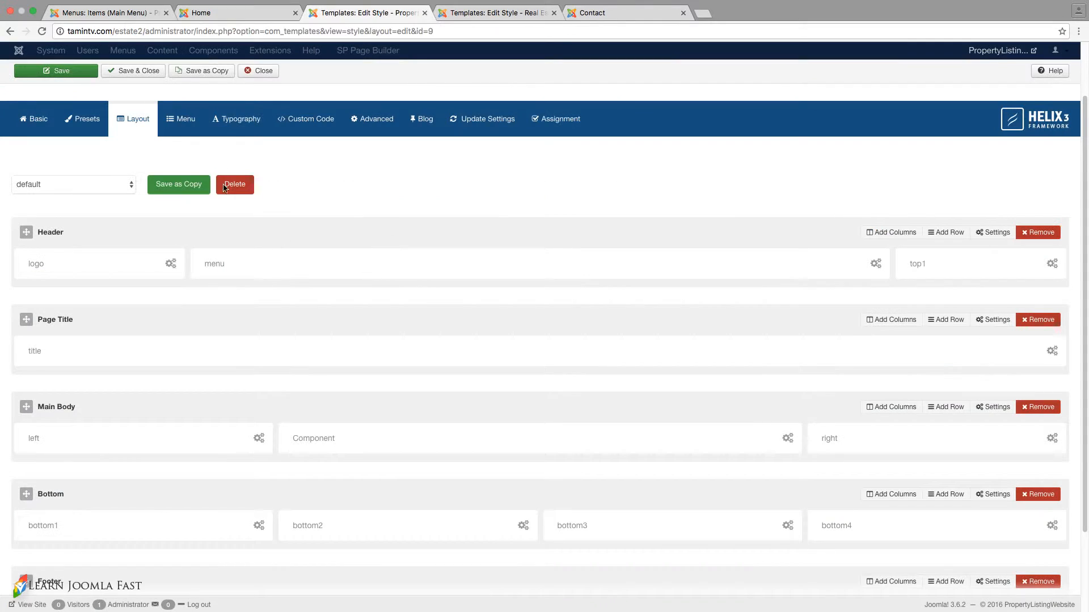
left_click(186, 123)
mouse_move(41, 285)
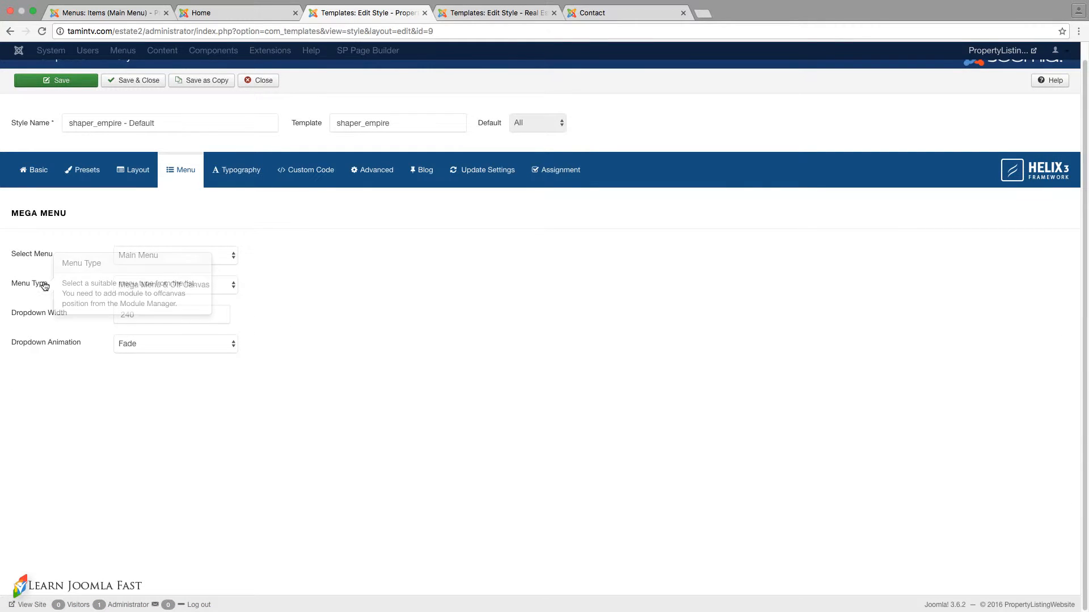
left_click(176, 290)
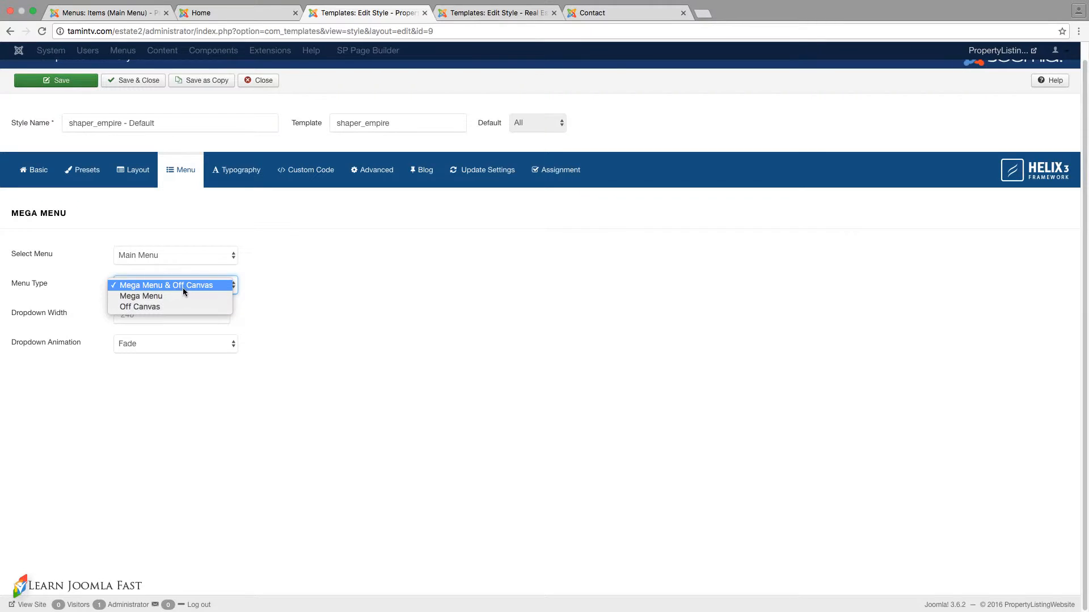
left_click(237, 16)
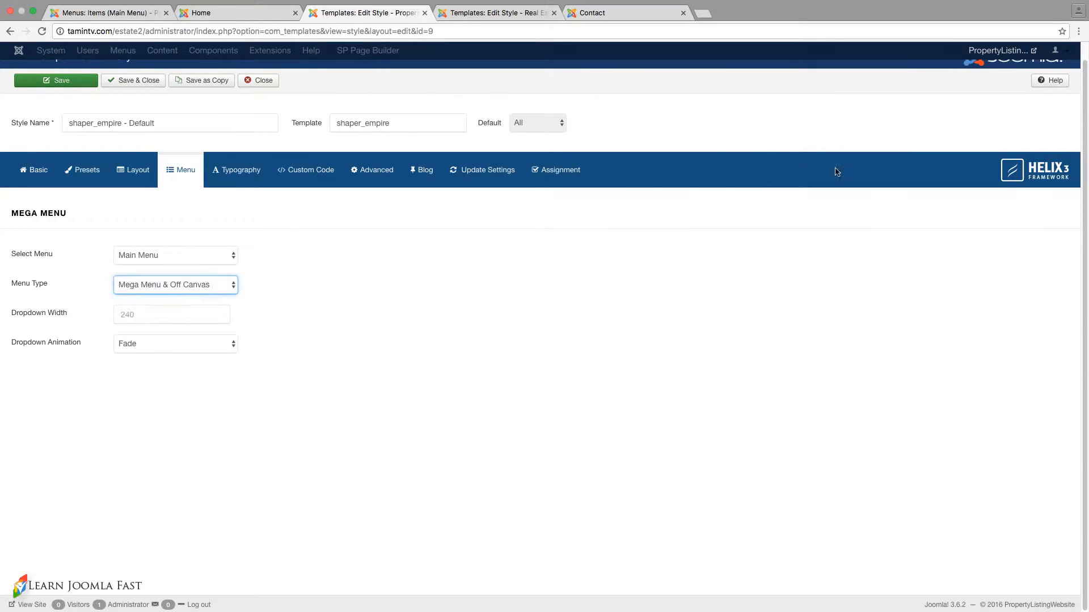
left_click(231, 18)
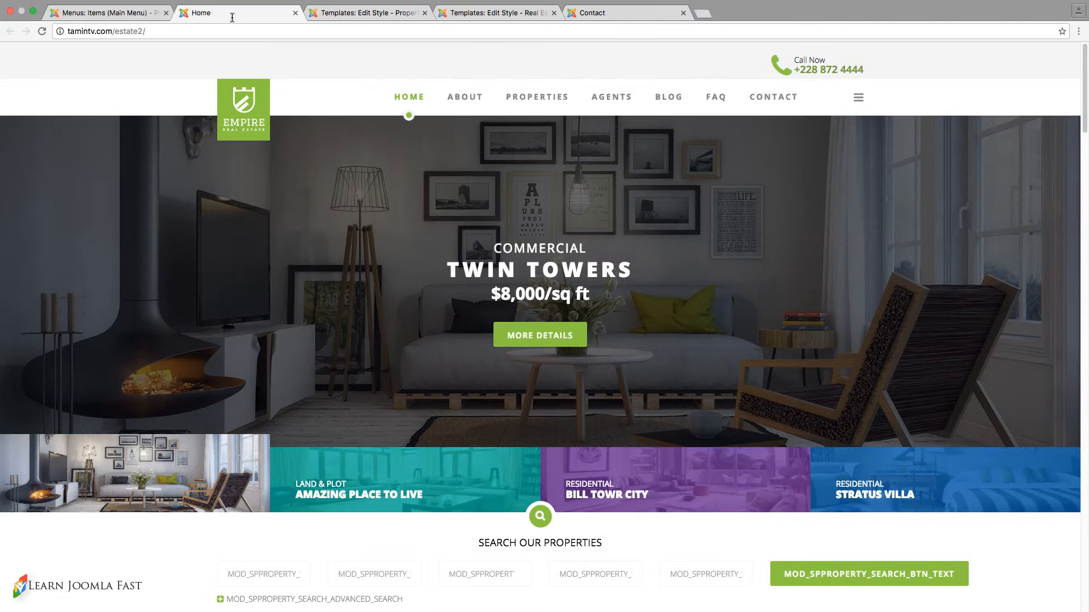
left_click(858, 98)
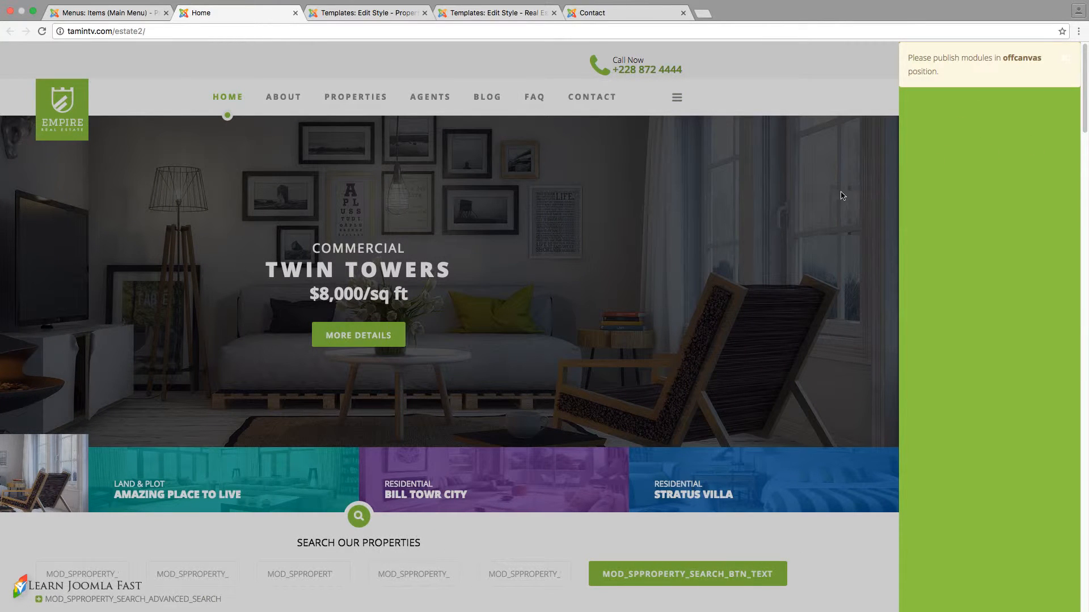
left_click(865, 173)
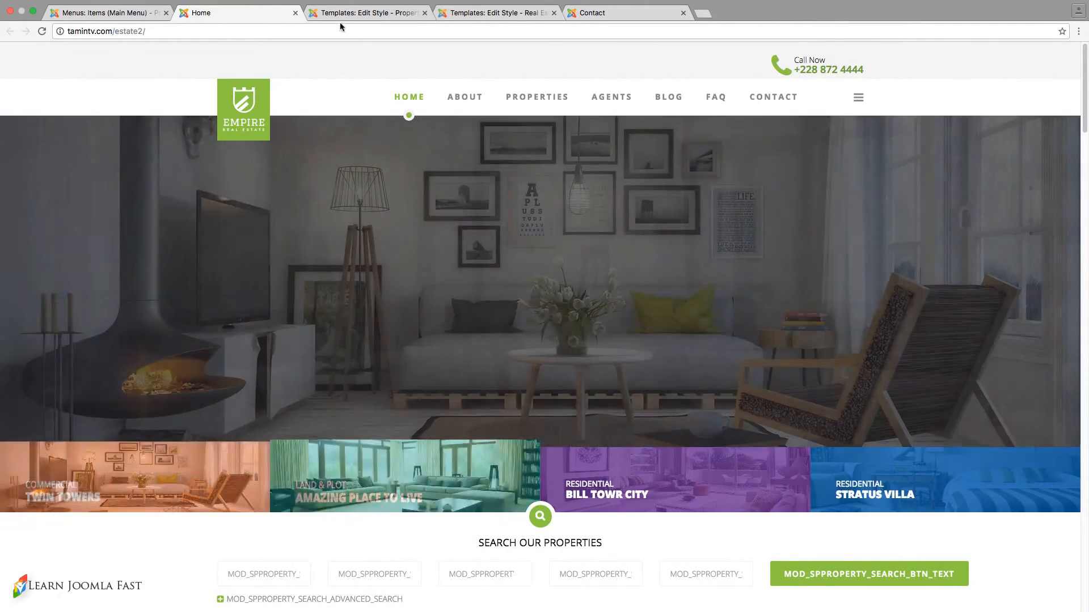
Step: Save the template style with its Menu Type set to Mega Menu and reload the live Home page
left_click(346, 13)
left_click(193, 289)
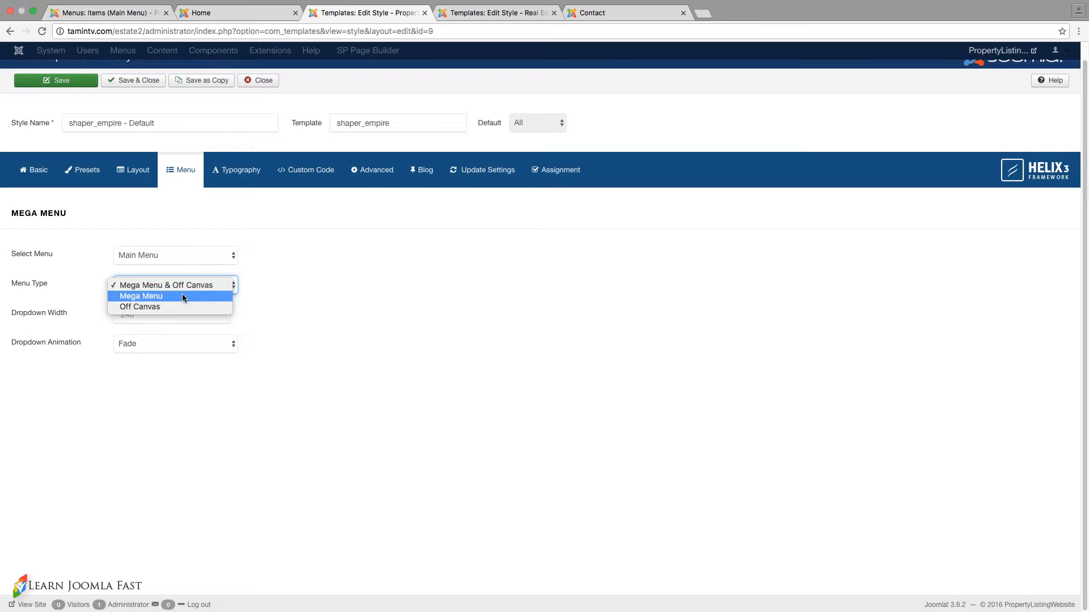
left_click(181, 297)
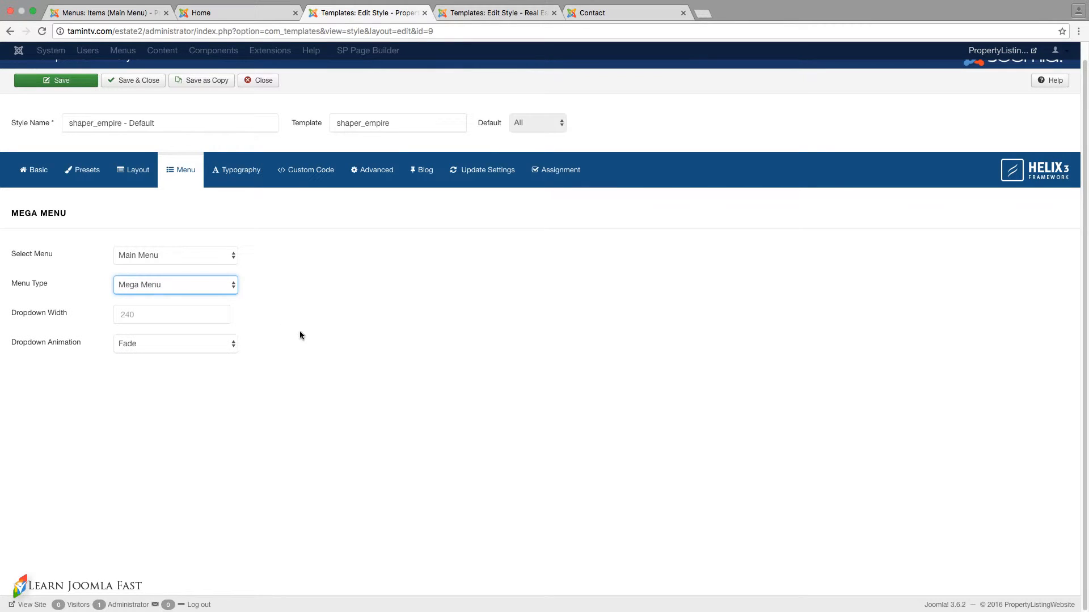
left_click(137, 181)
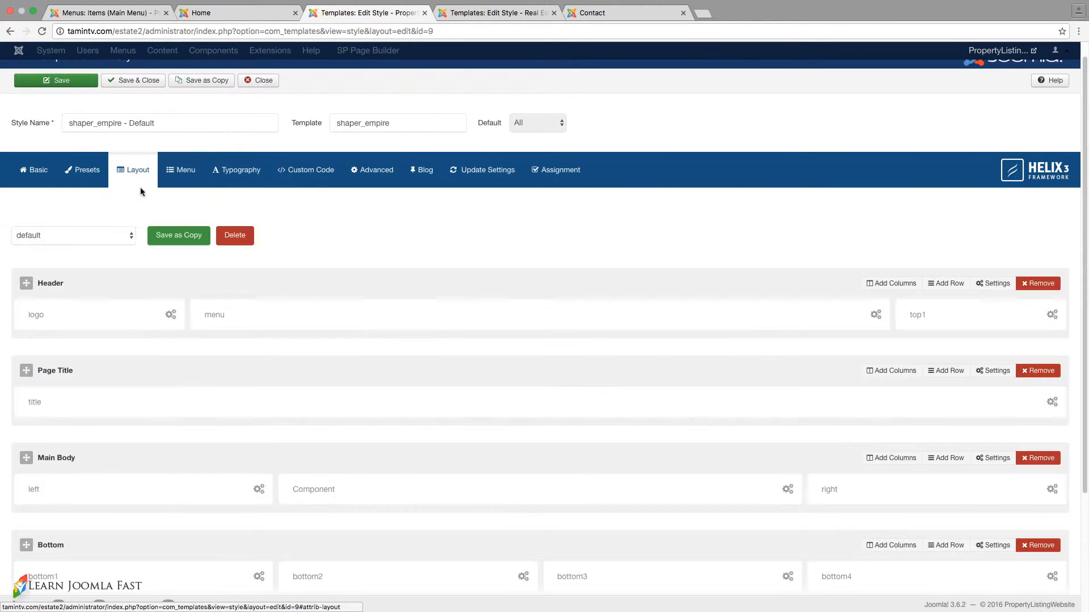
left_click(65, 80)
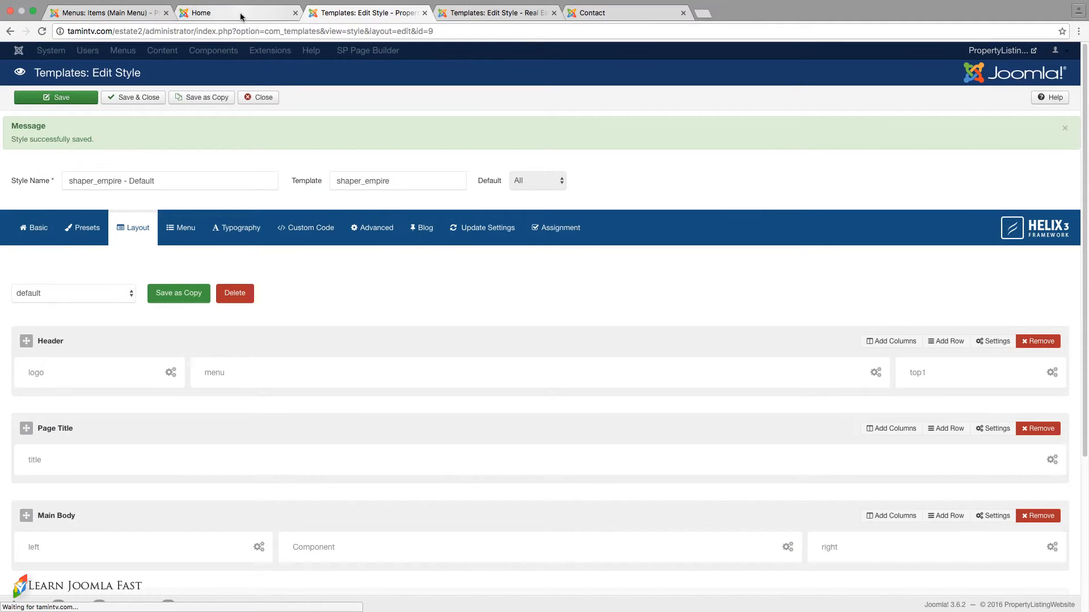
left_click(242, 14)
left_click(46, 33)
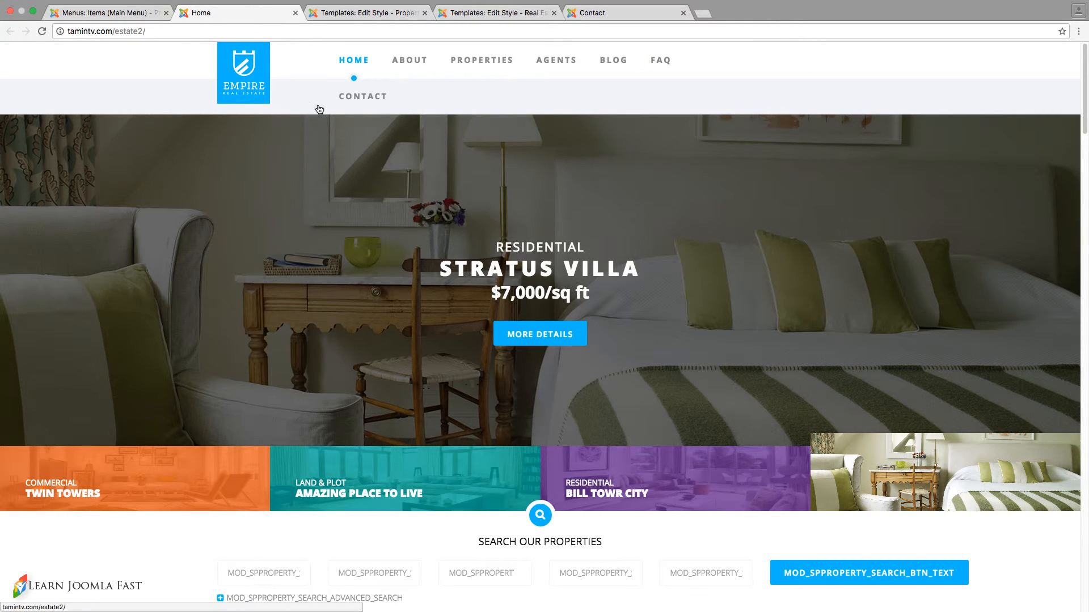
Step: Move the Home menu item from the Main Menu to the Footer menu, saving and closing the item
left_click(118, 13)
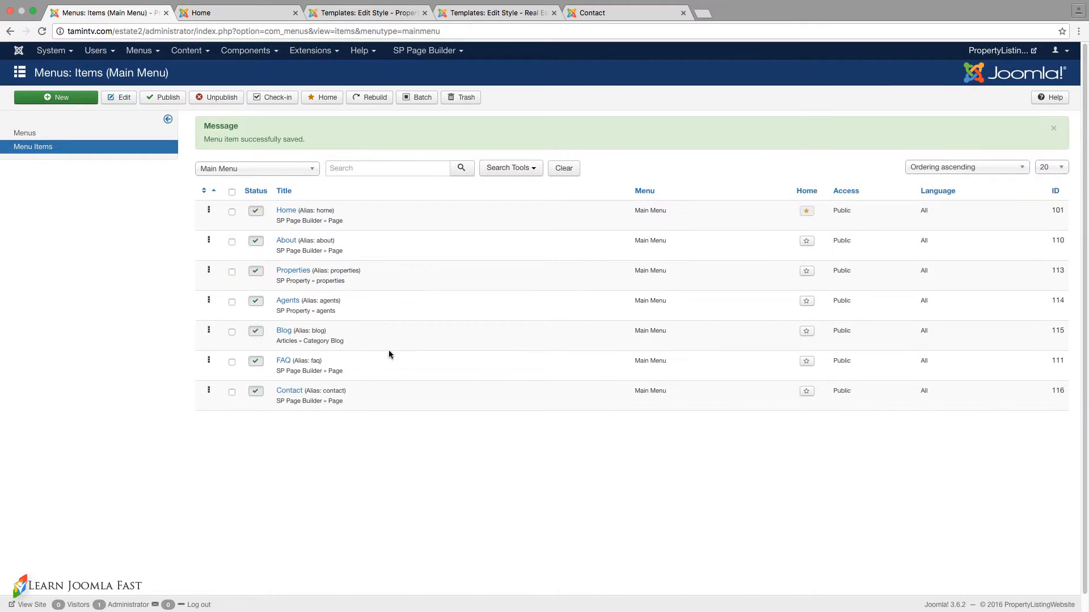
left_click(285, 215)
left_click(887, 197)
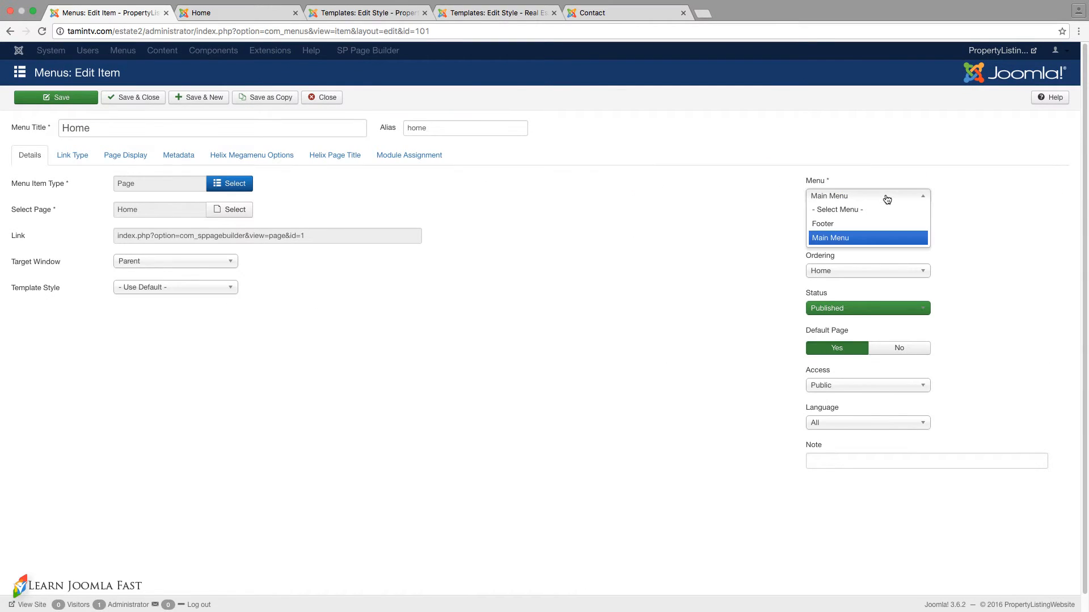
left_click(848, 224)
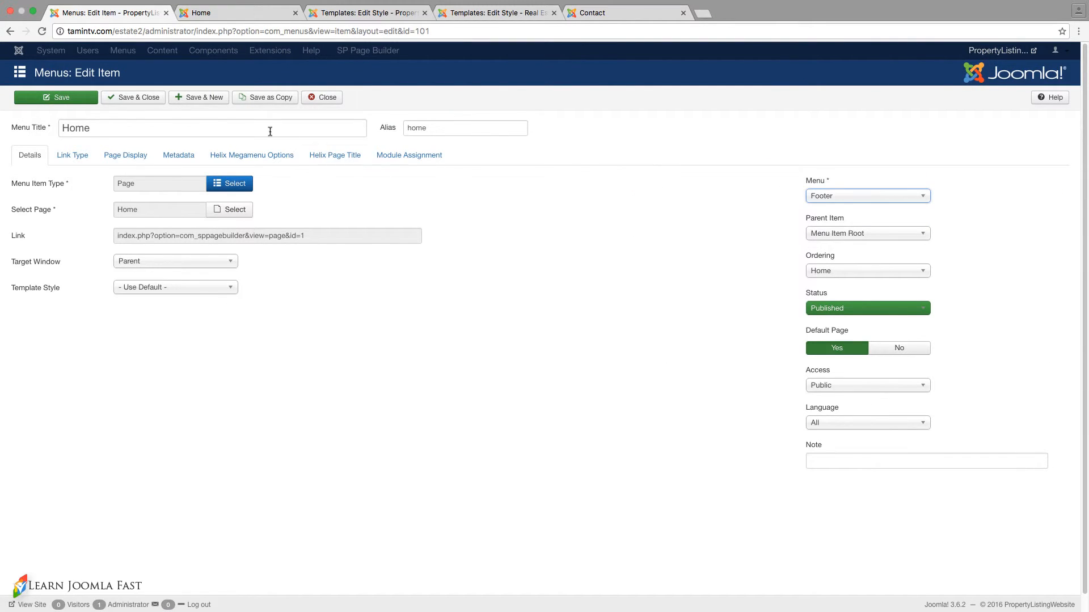
left_click(136, 98)
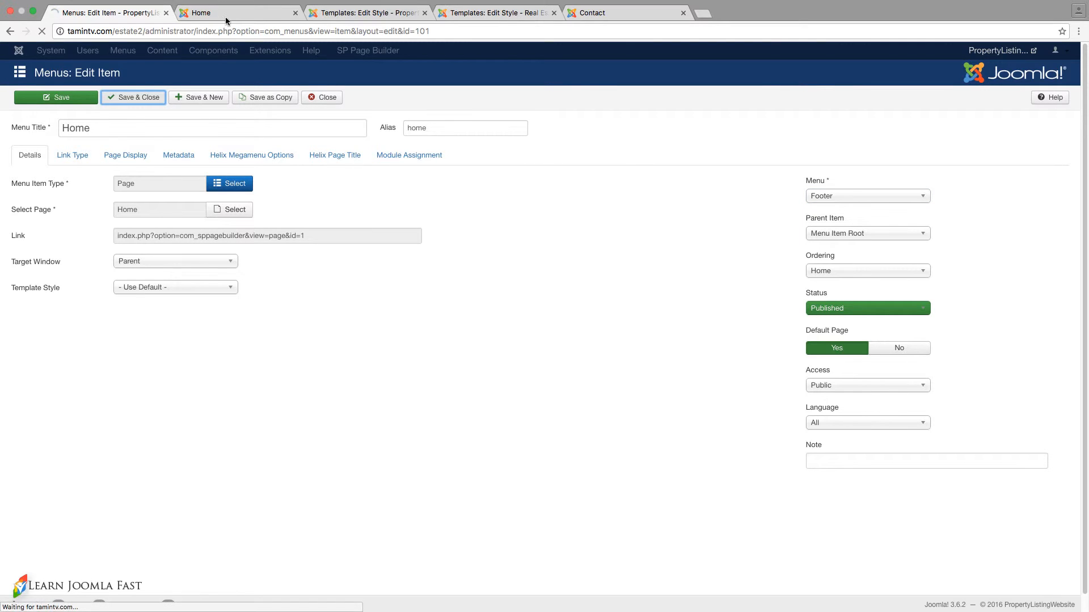
Step: Reload the live Home page and check the header menu at the top and while scrolled
left_click(243, 14)
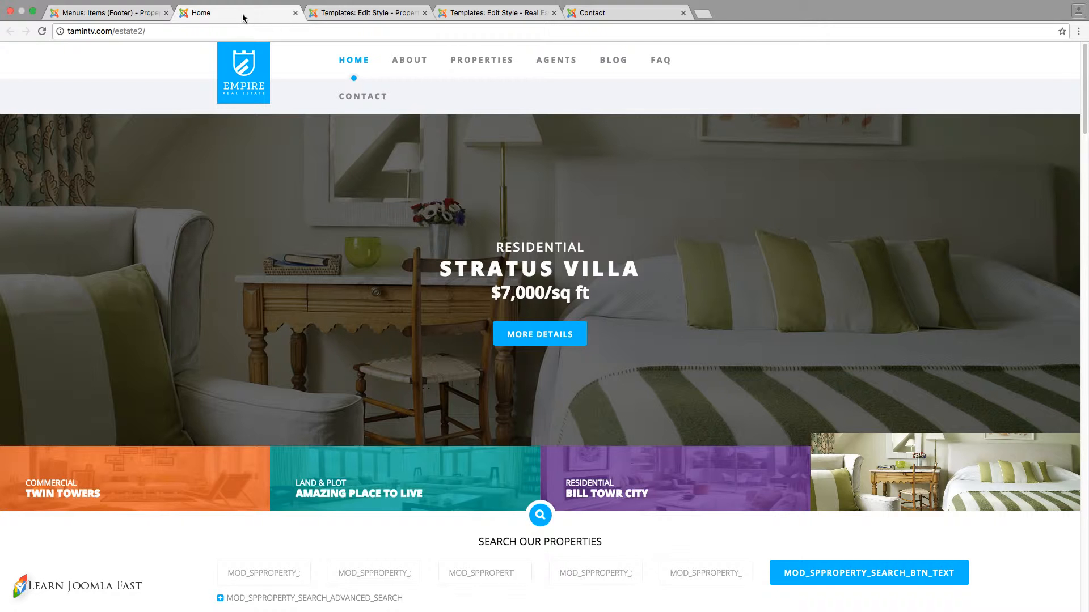
left_click(42, 31)
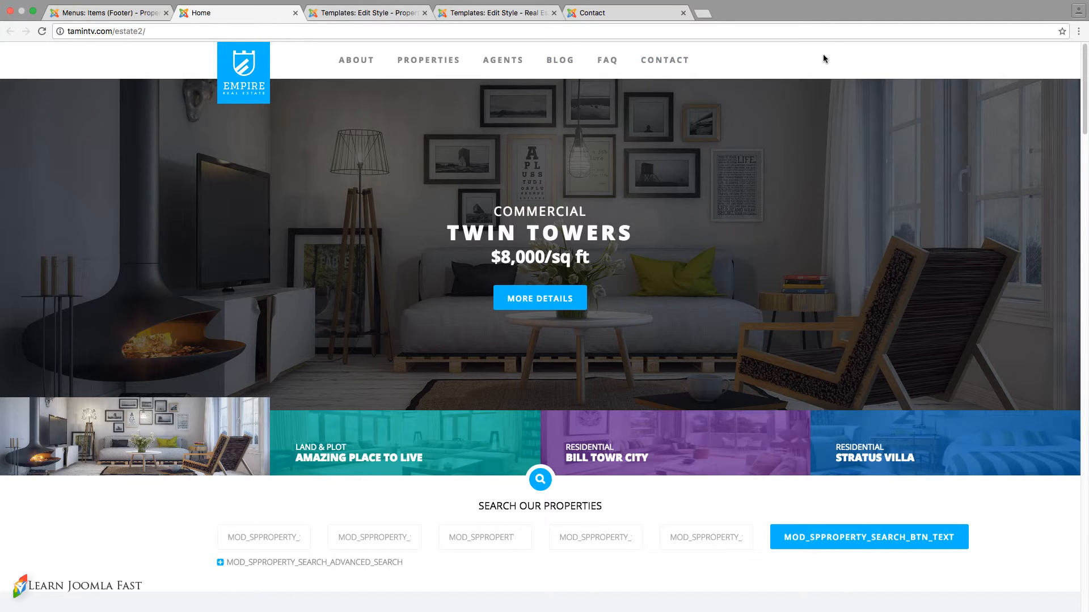
scroll(793, 203, "down", 3)
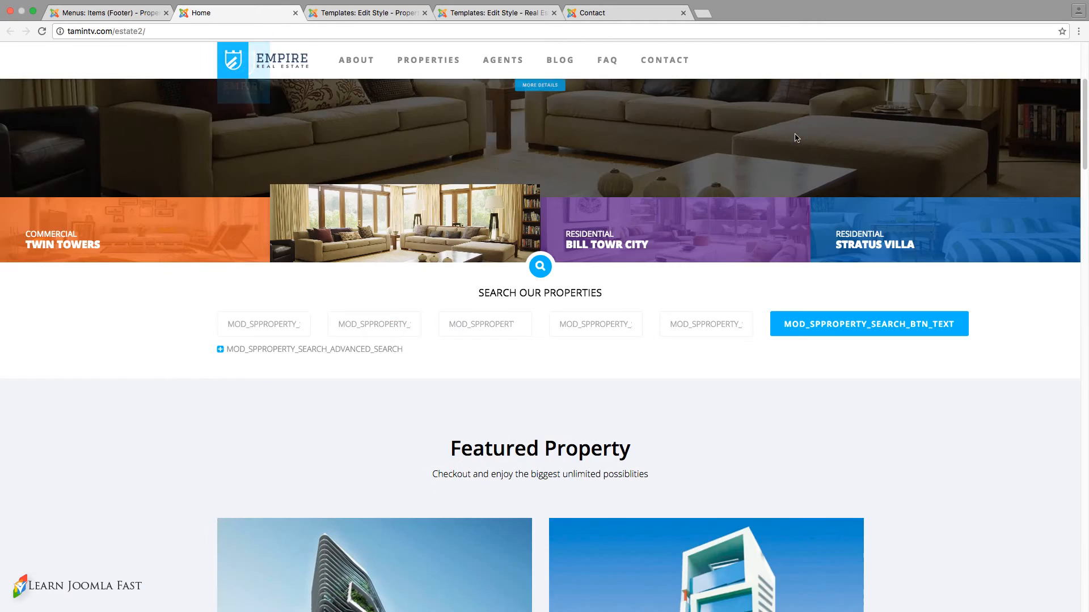
scroll(792, 203, "up", 3)
Step: Set the Contact Information module position to top1, save the template style and check the header on the live Home page
key("ctrl+Tab")
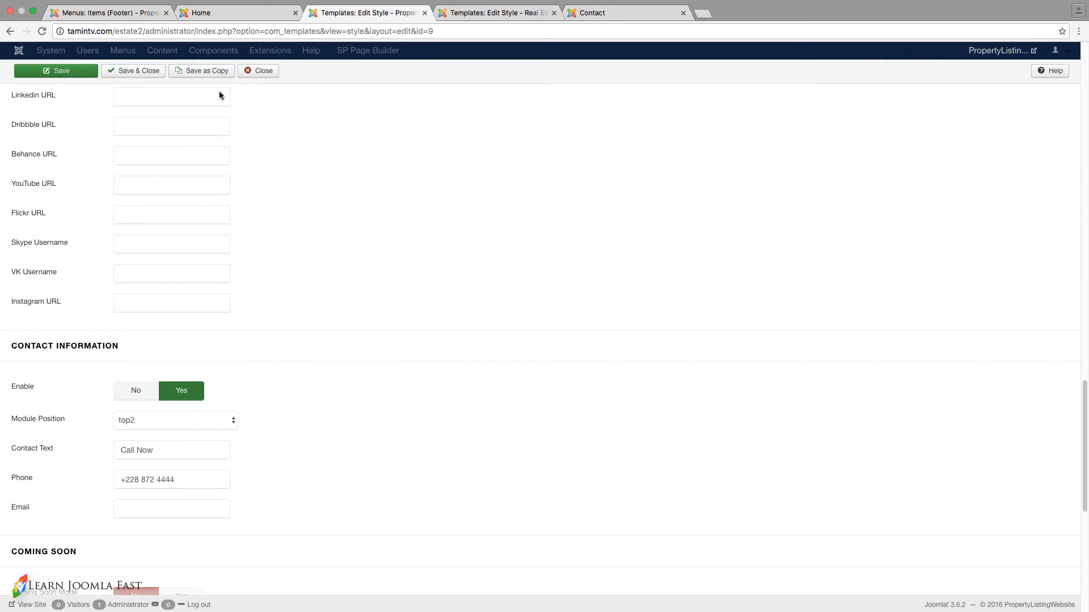
left_click(207, 12)
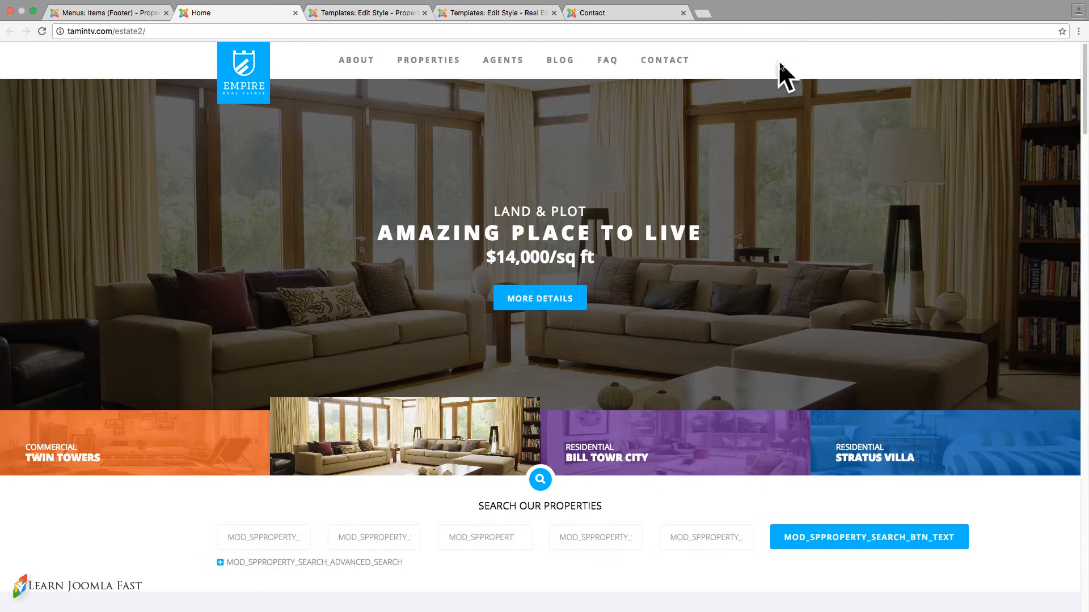
left_click(386, 16)
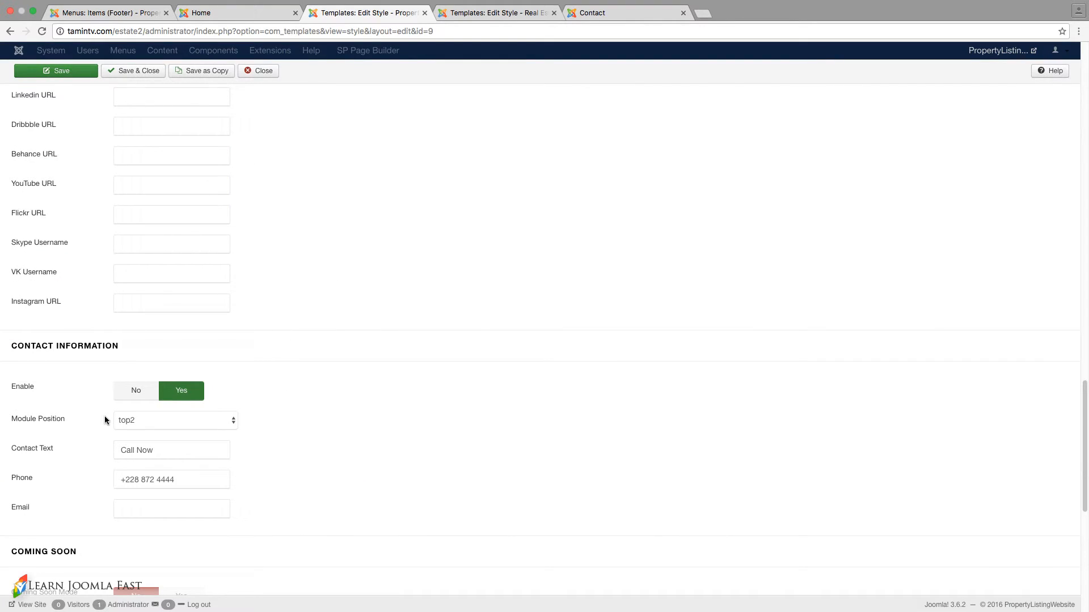
left_click(152, 421)
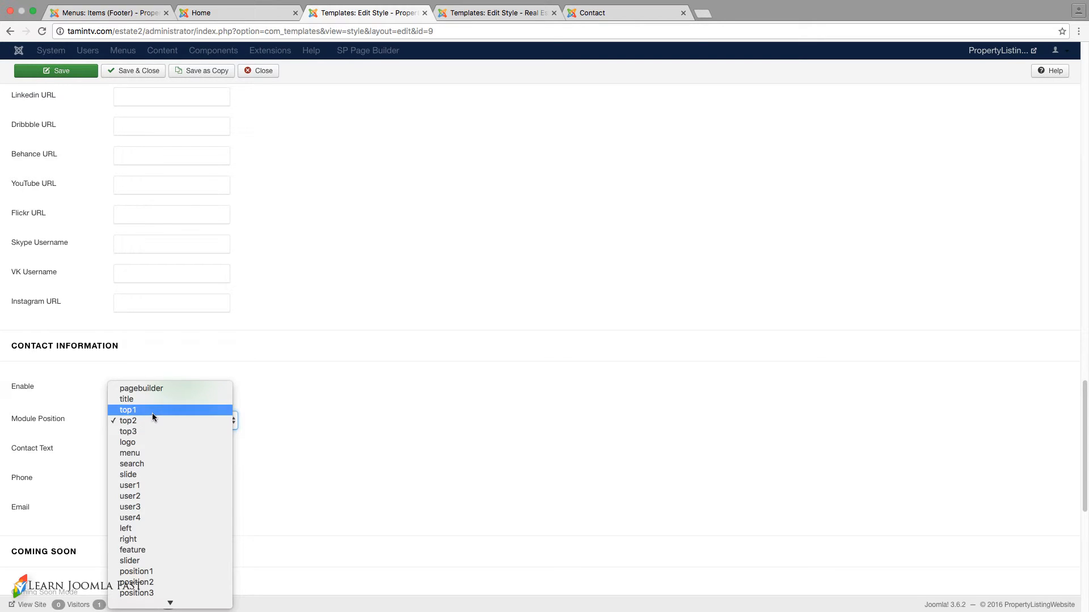
left_click(170, 420)
left_click(56, 71)
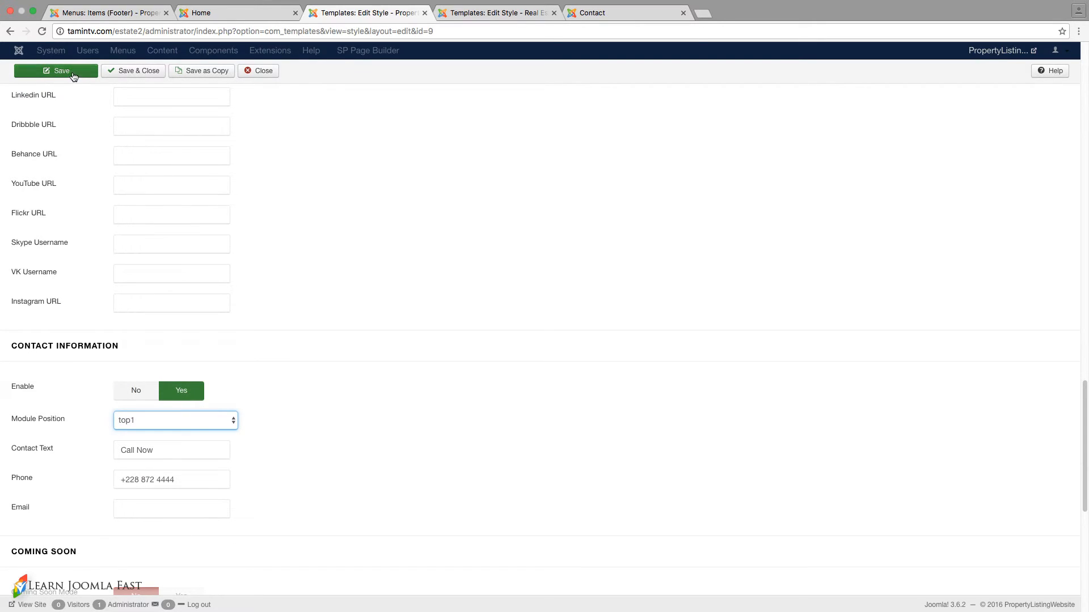
left_click(244, 13)
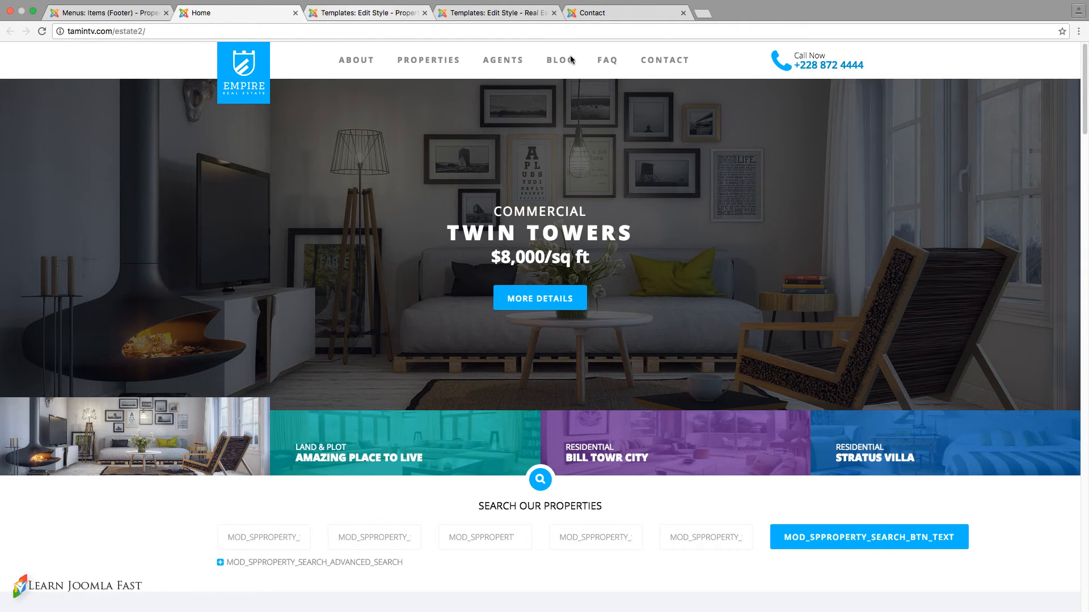
Step: Look through the template style's Basic settings, down to the Coming Soon and error page options
left_click(379, 16)
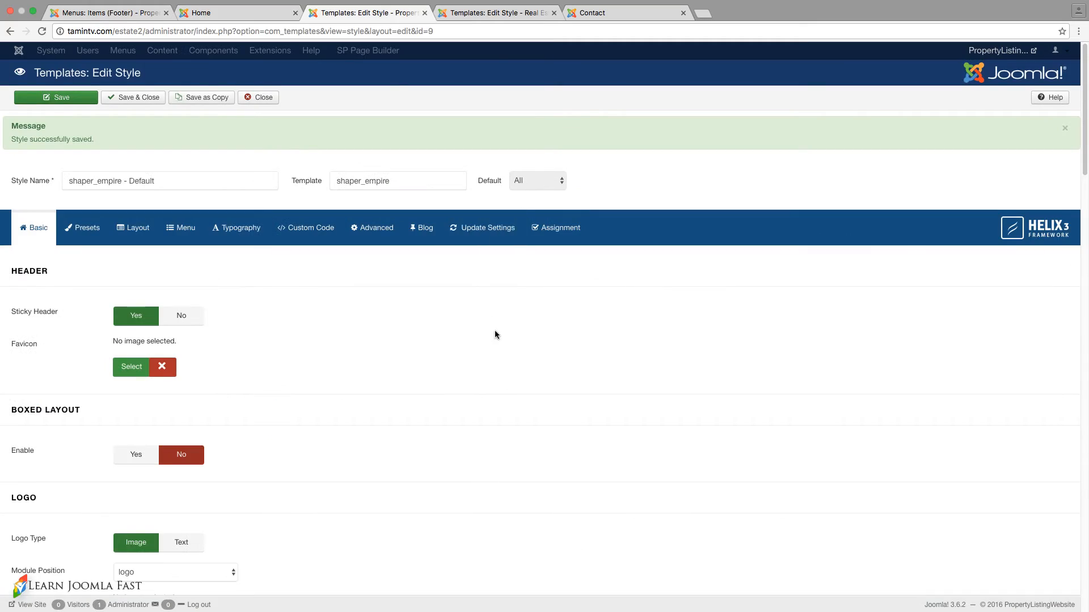
scroll(494, 331, "down", 20)
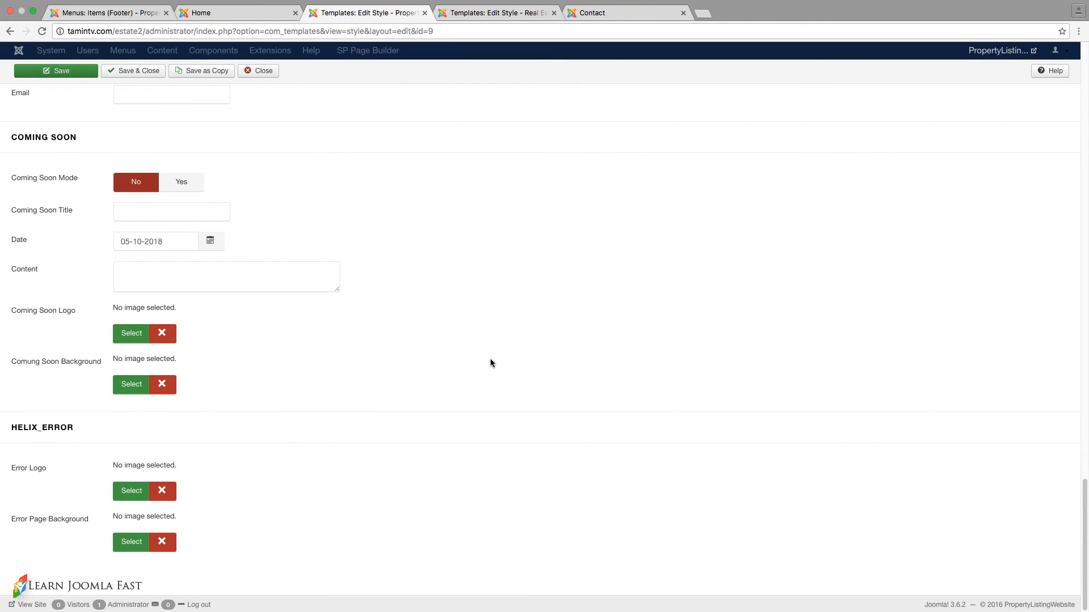
scroll(489, 361, "up", 10)
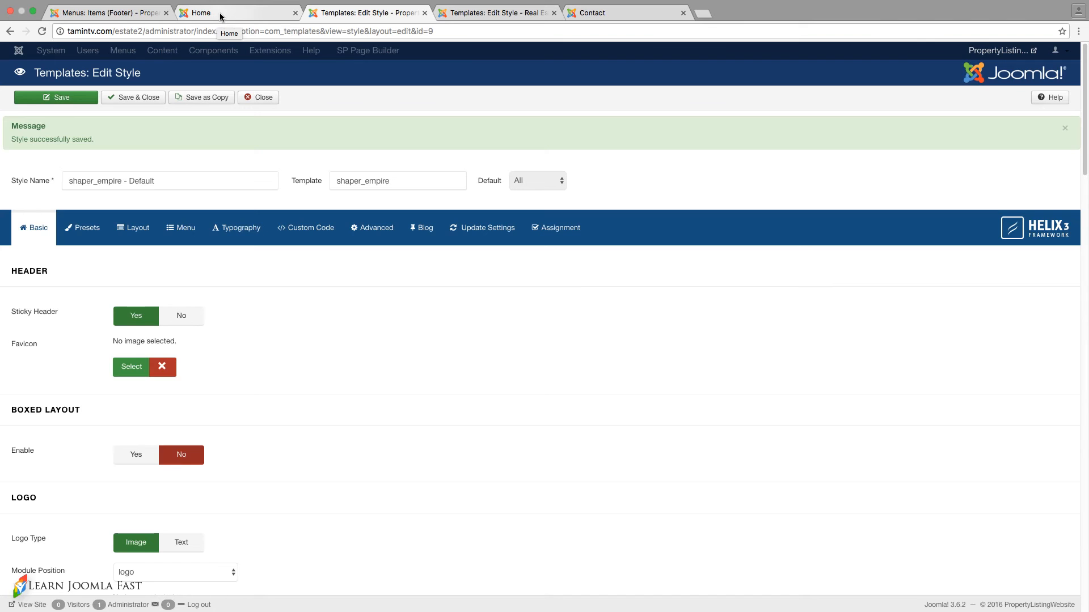
Step: Look through the sections of the live Home page, from the property slider down to the newsletter subscription and image gallery
left_click(223, 13)
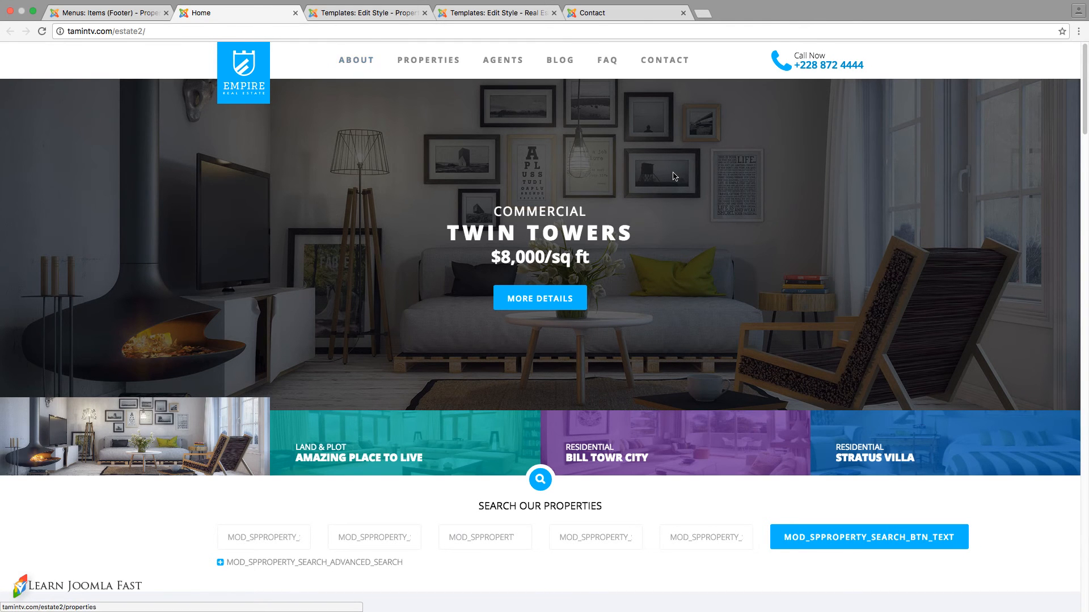
scroll(673, 175, "down", 10)
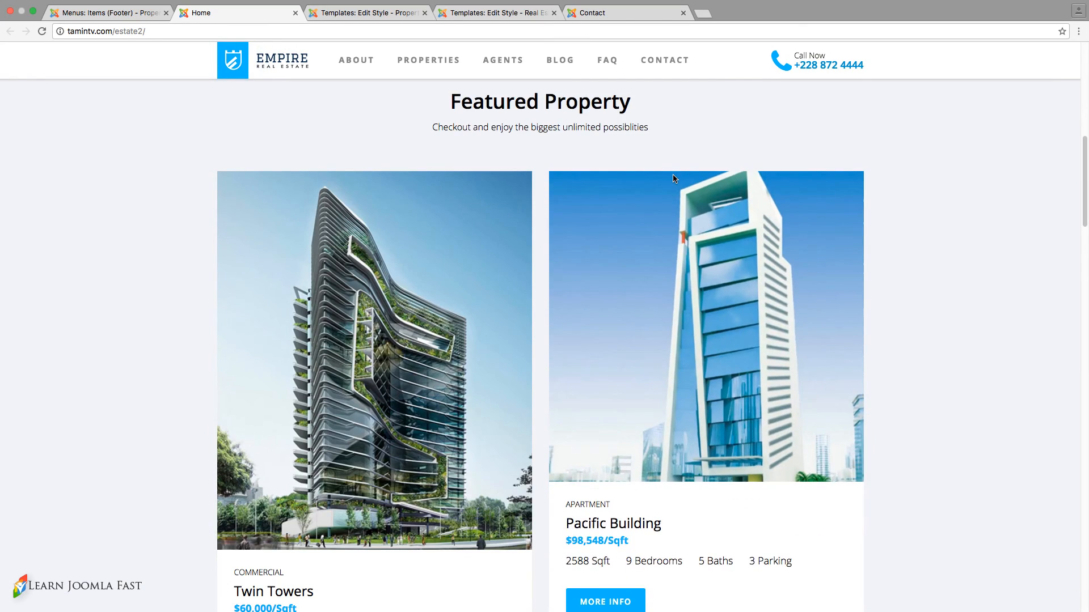
scroll(672, 178, "down", 15)
scroll(669, 178, "down", 5)
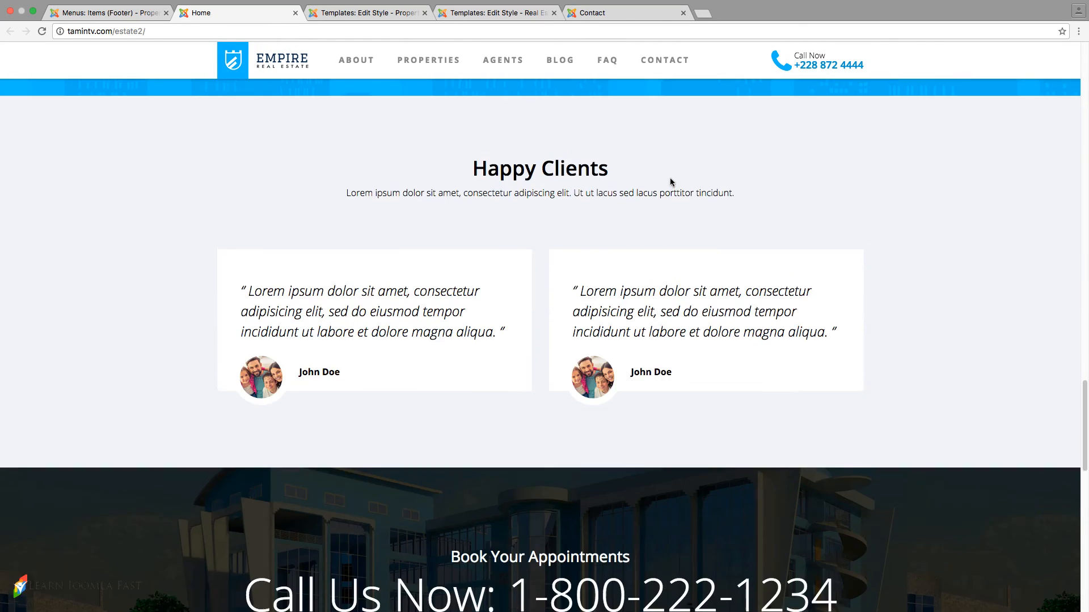
scroll(669, 178, "up", 8)
scroll(733, 356, "down", 15)
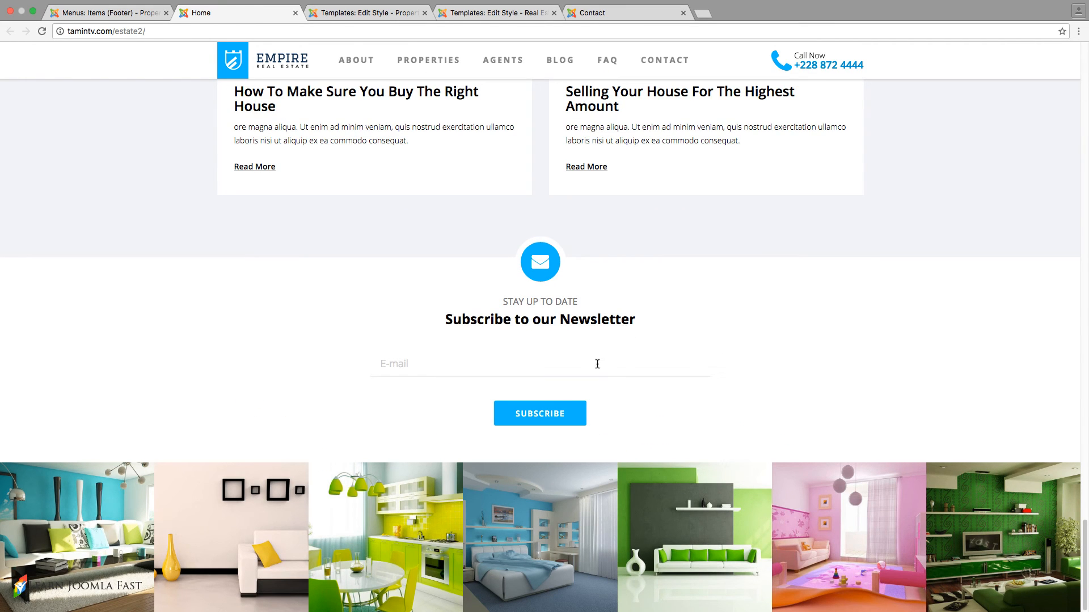
scroll(831, 423, "up", 5)
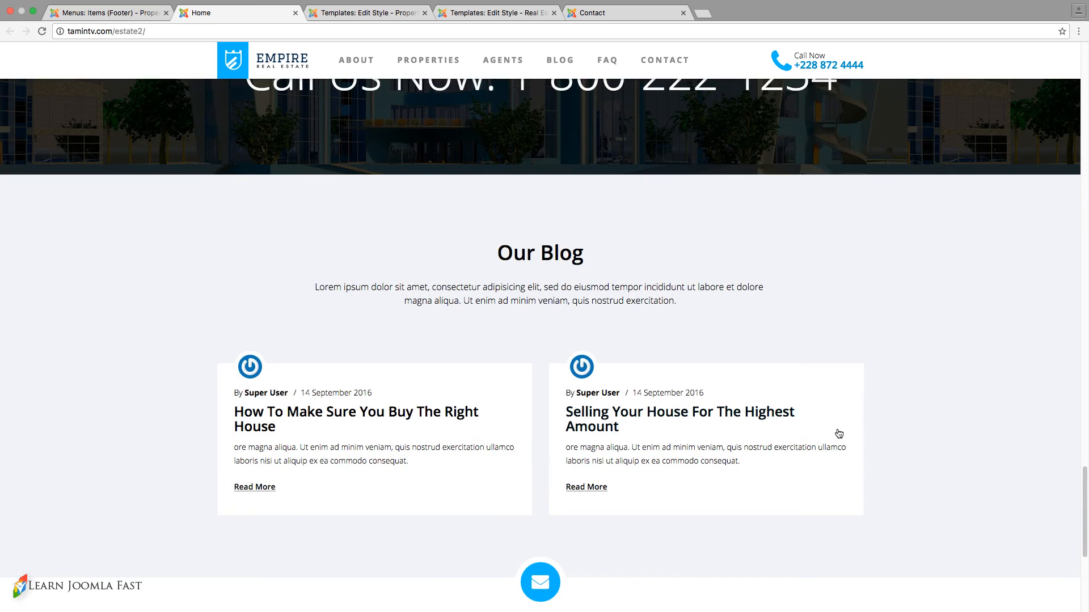
scroll(825, 412, "down", 5)
scroll(824, 412, "up", 8)
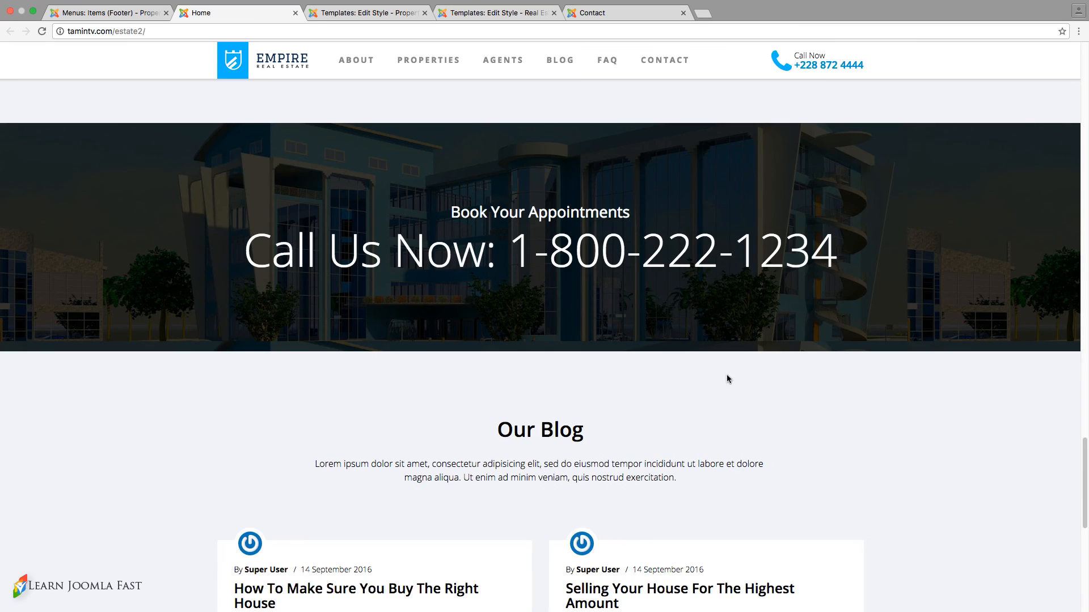
scroll(727, 375, "up", 10)
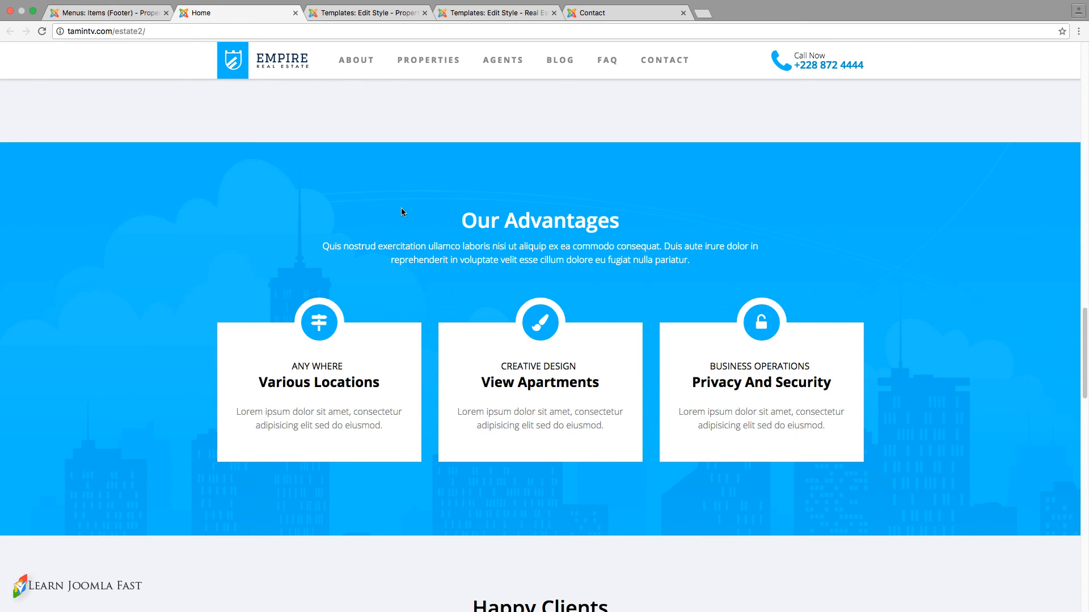